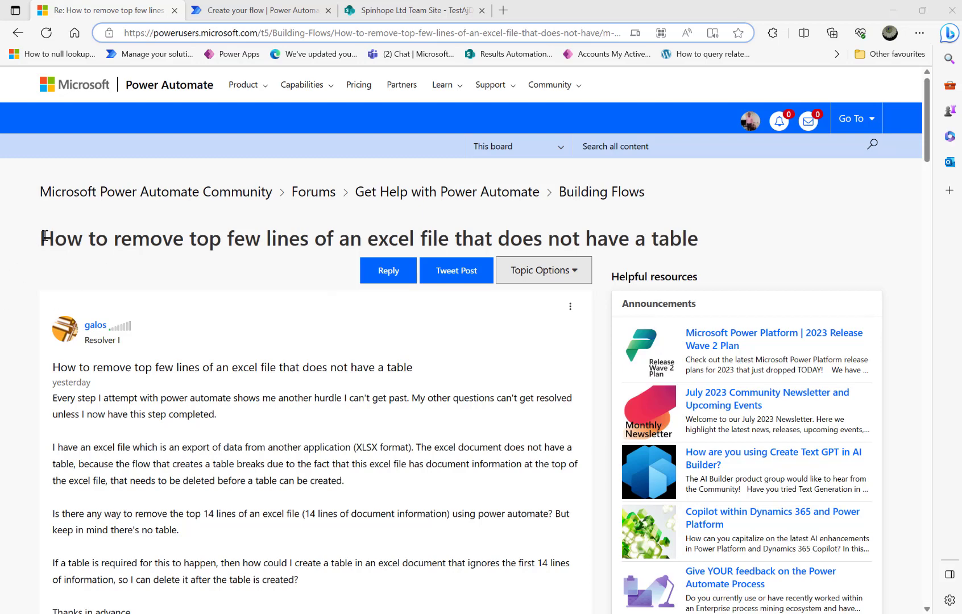
- Highlight the forum thread title and the phrase about removing the top 14 lines
{"action": "left_click_drag", "start_coordinate": [41, 235], "coordinate": [256, 248]}
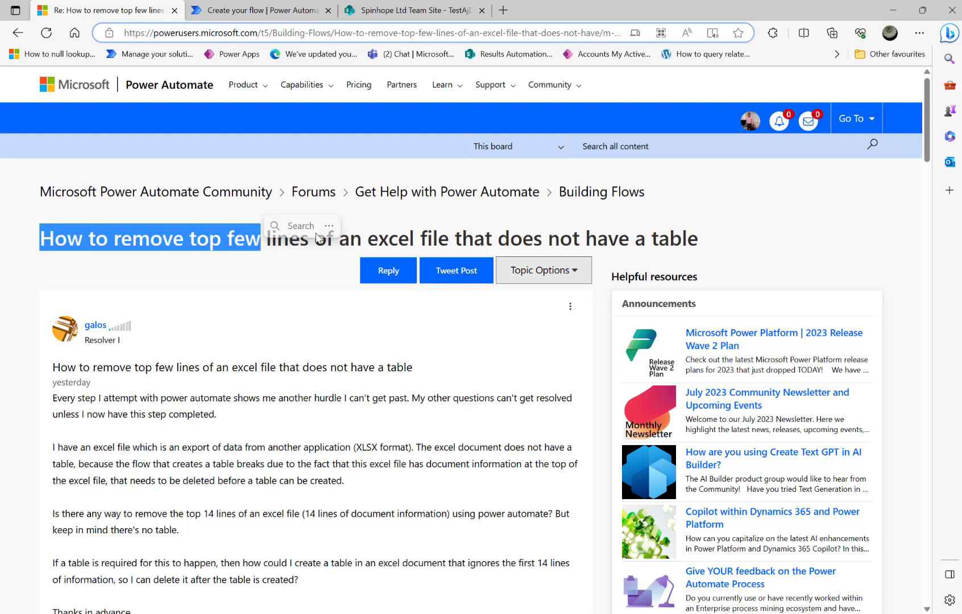
{"action": "scroll", "coordinate": [290, 344], "scroll_direction": "down", "scroll_amount": 4}
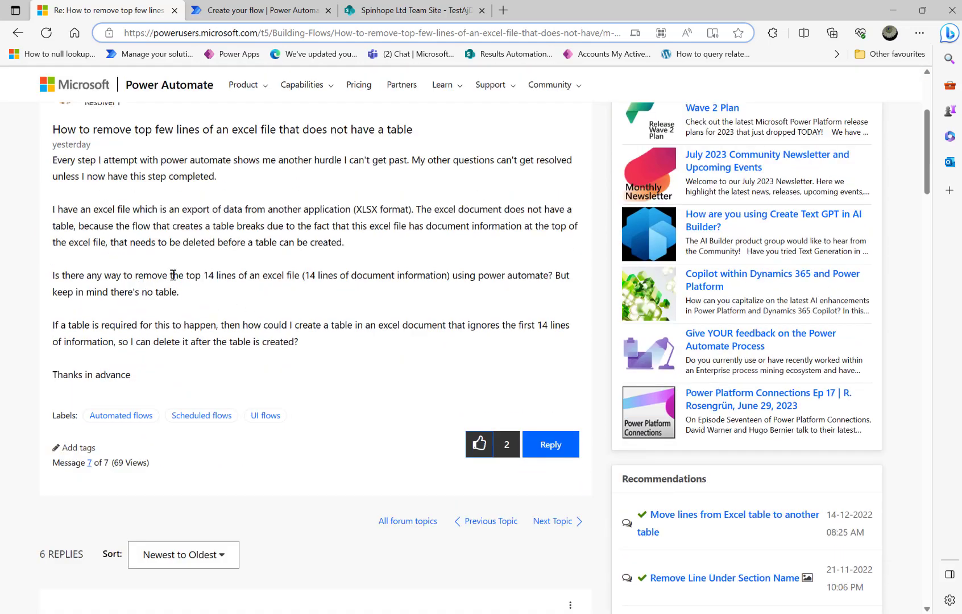
{"action": "left_click_drag", "start_coordinate": [180, 273], "coordinate": [286, 277]}
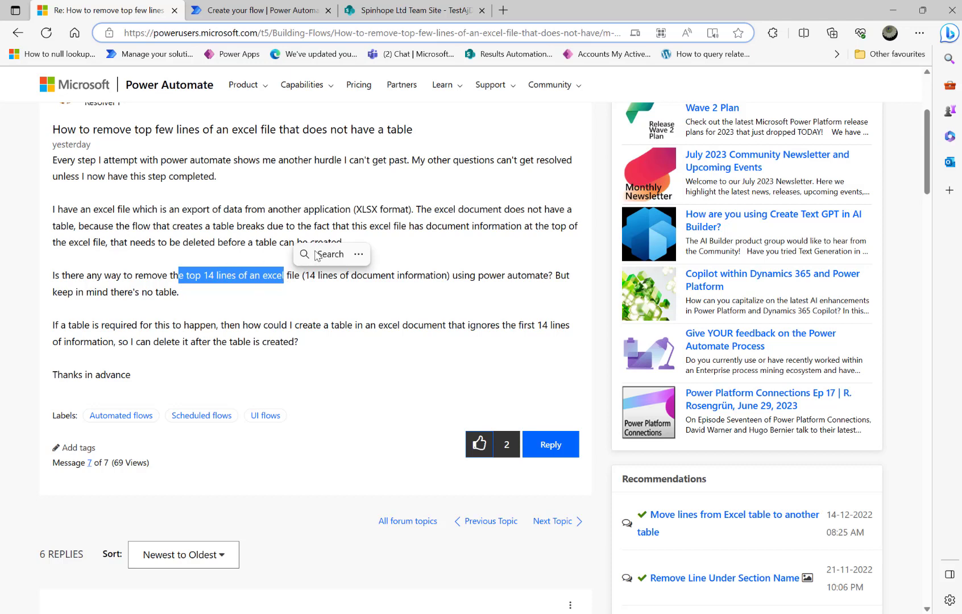
{"action": "left_click", "coordinate": [318, 276]}
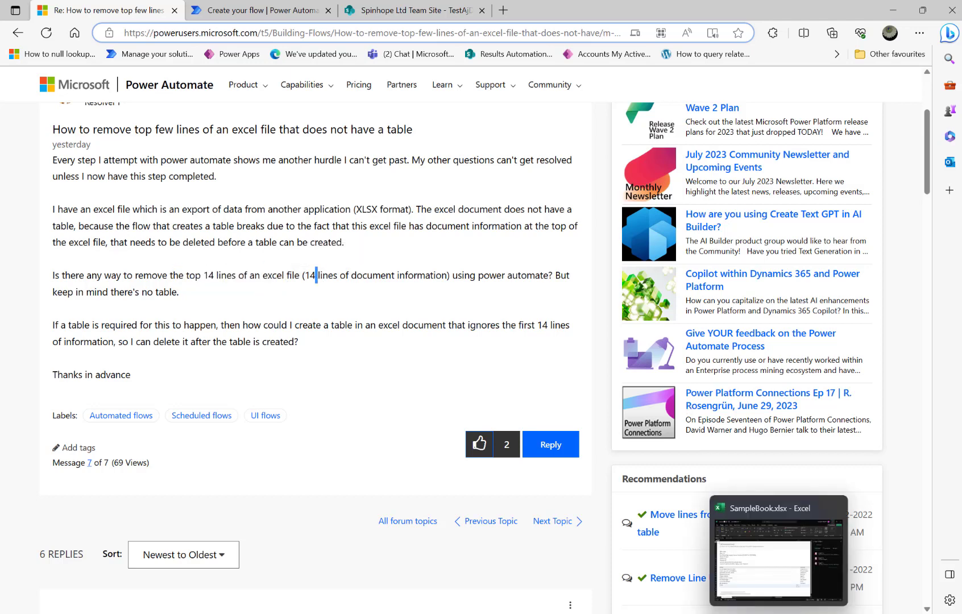
- In SampleBook.xlsx, open the Automate Code Editor, create a blank script, then delete it
{"action": "left_click", "coordinate": [838, 537]}
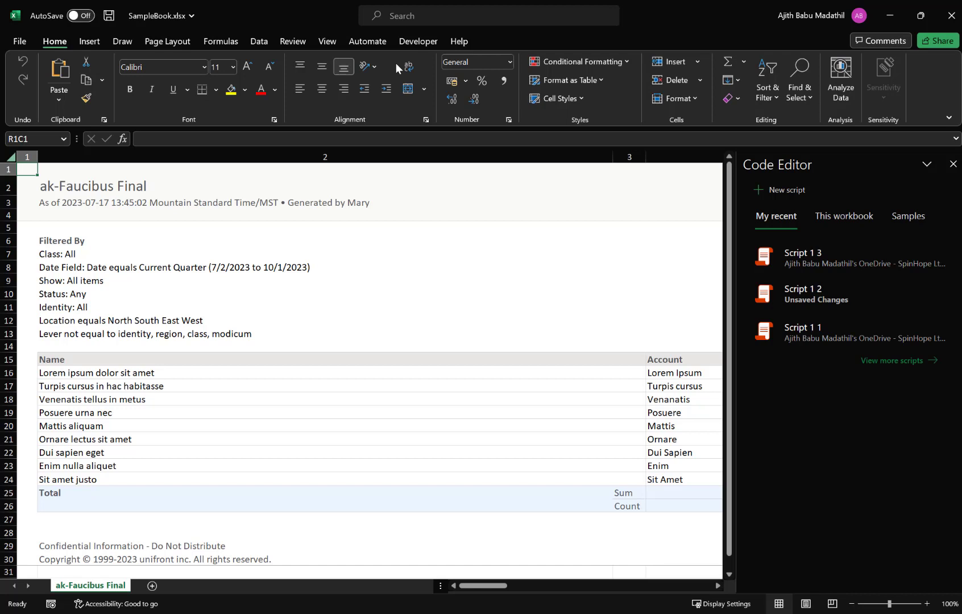
{"action": "left_click", "coordinate": [367, 41]}
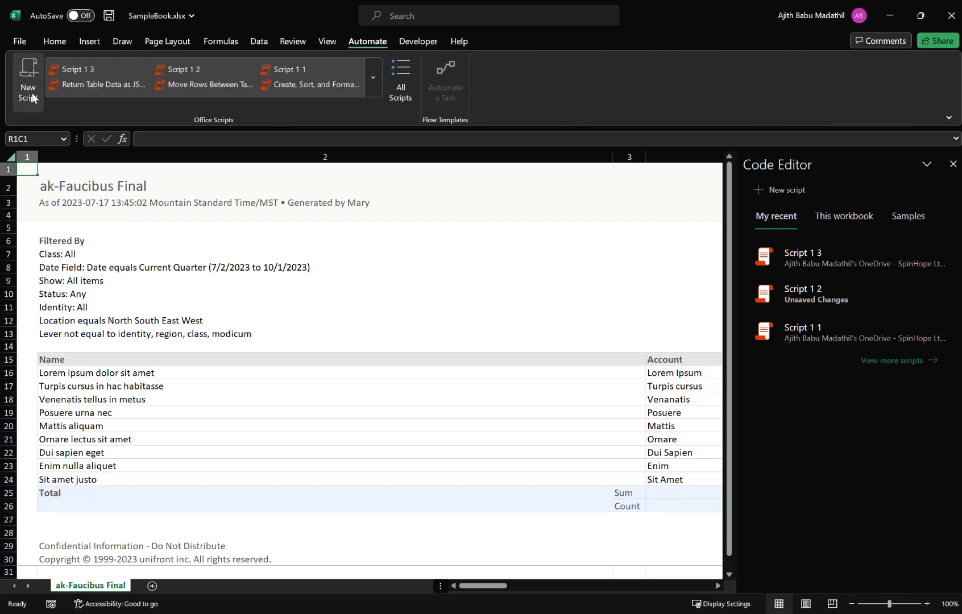
{"action": "left_click", "coordinate": [30, 94]}
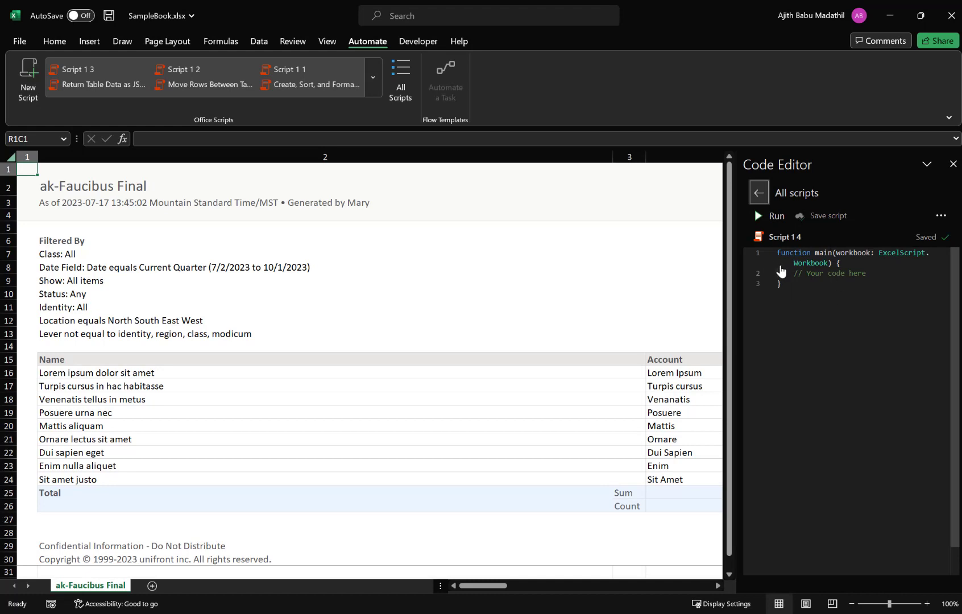
{"action": "left_click", "coordinate": [942, 216]}
{"action": "left_click", "coordinate": [883, 289]}
{"action": "left_click", "coordinate": [858, 310]}
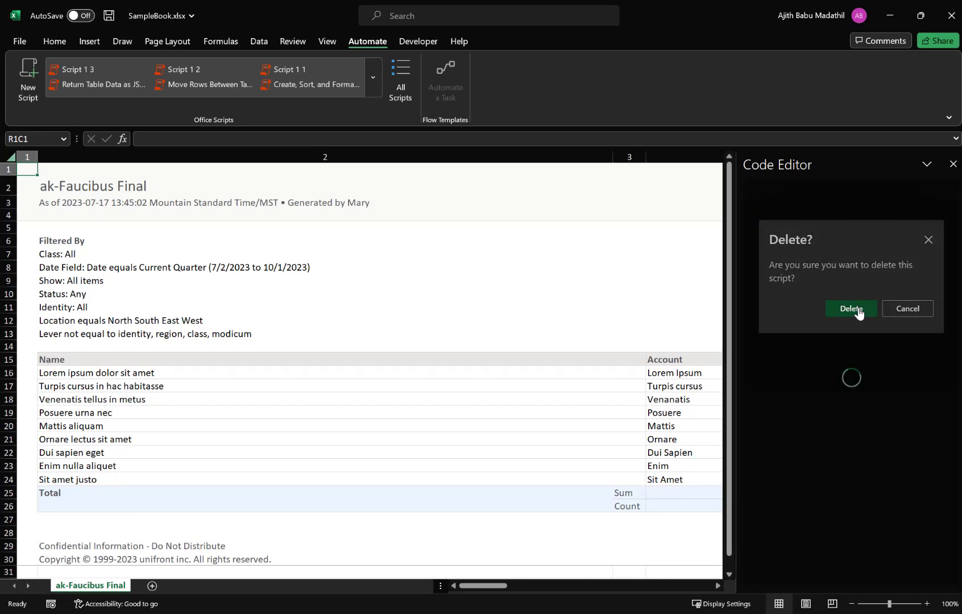
- Close desktop Excel and drag SampleBook.xlsx from Downloads into the TestAjDocLib library
{"action": "left_click", "coordinate": [952, 15]}
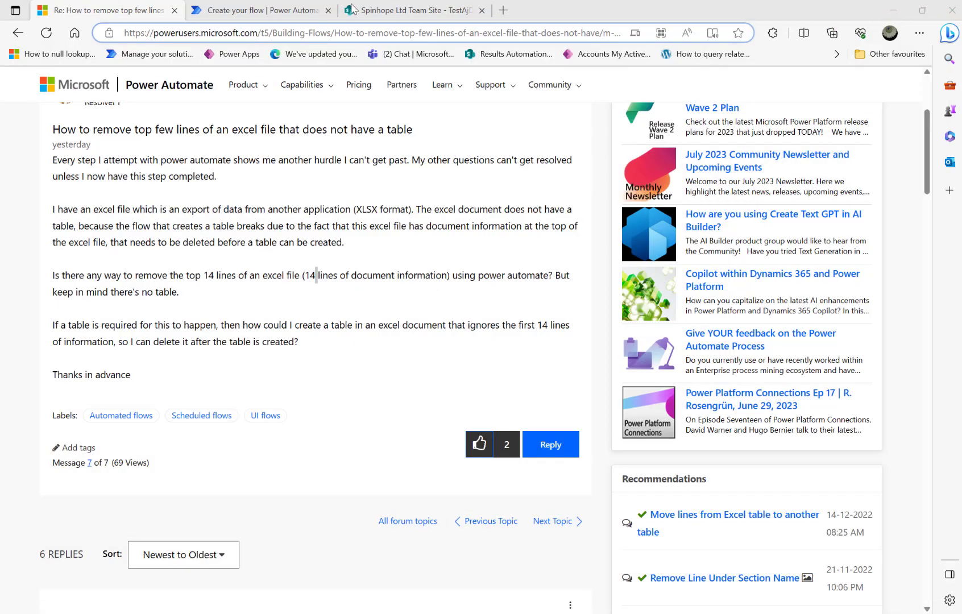
{"action": "left_click", "coordinate": [386, 11]}
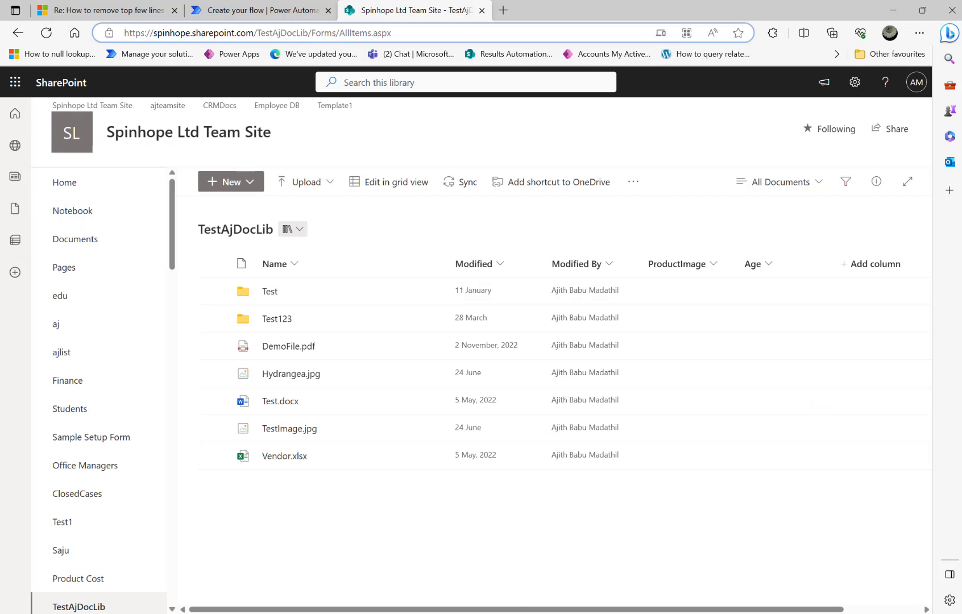
{"action": "mouse_move", "coordinate": [438, 604]}
{"action": "left_click", "coordinate": [519, 582]}
{"action": "double_click", "coordinate": [481, 11]}
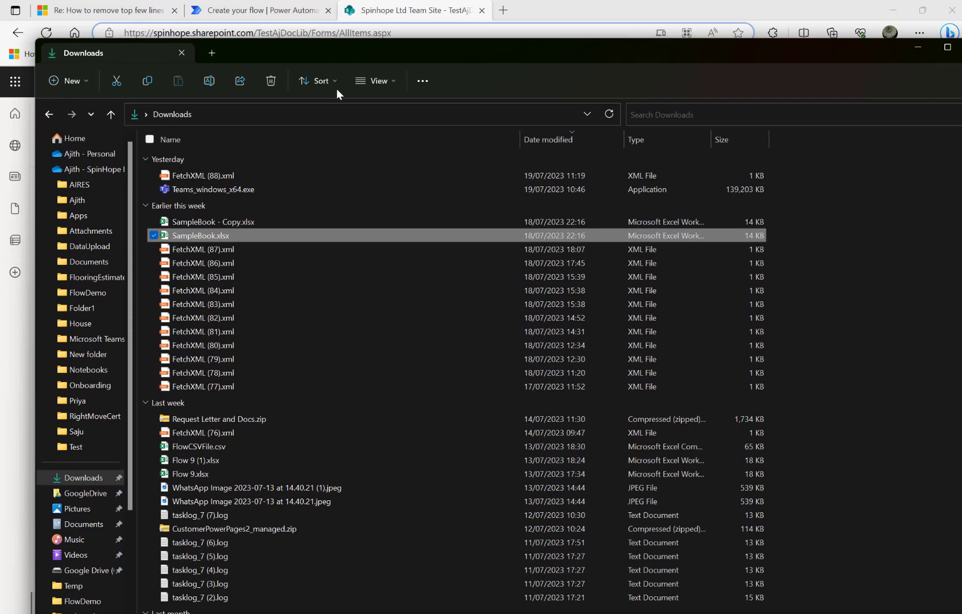
{"action": "left_click_drag", "start_coordinate": [405, 46], "coordinate": [865, 59]}
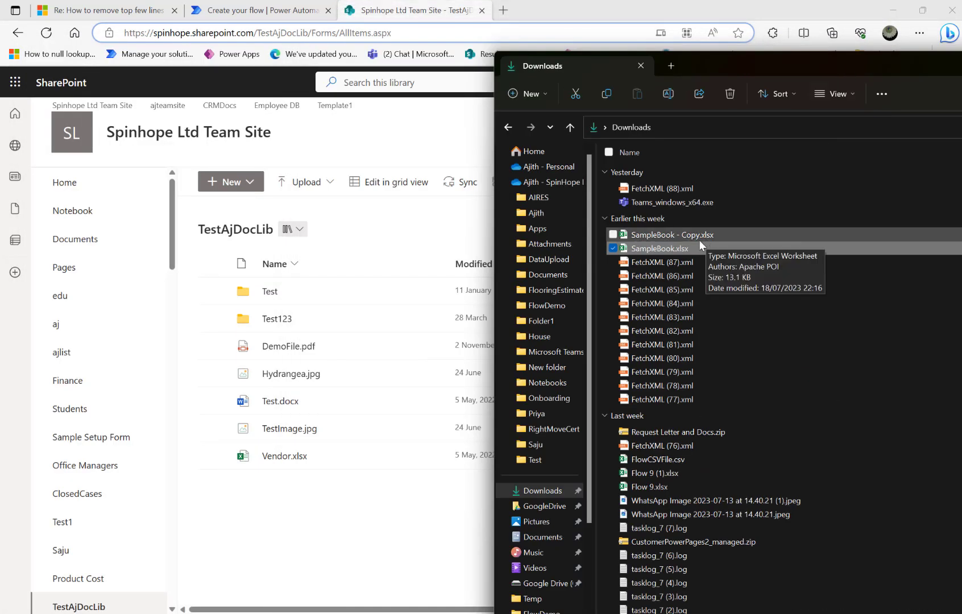
{"action": "left_click_drag", "start_coordinate": [682, 246], "coordinate": [281, 482]}
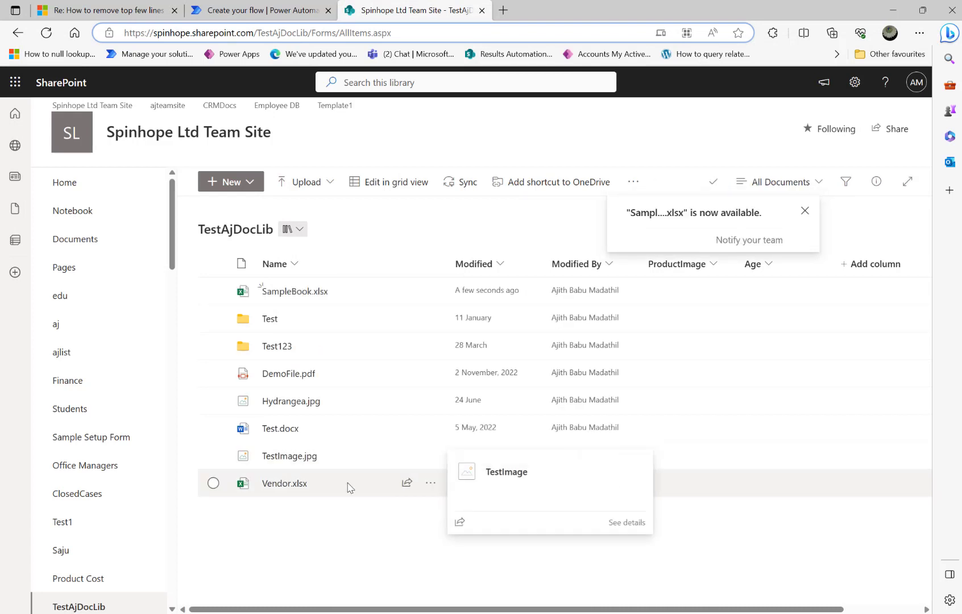
- Open SampleBook.xlsx in the browser, bring up its Code Editor, and discard a new blank script
{"action": "left_click", "coordinate": [285, 293]}
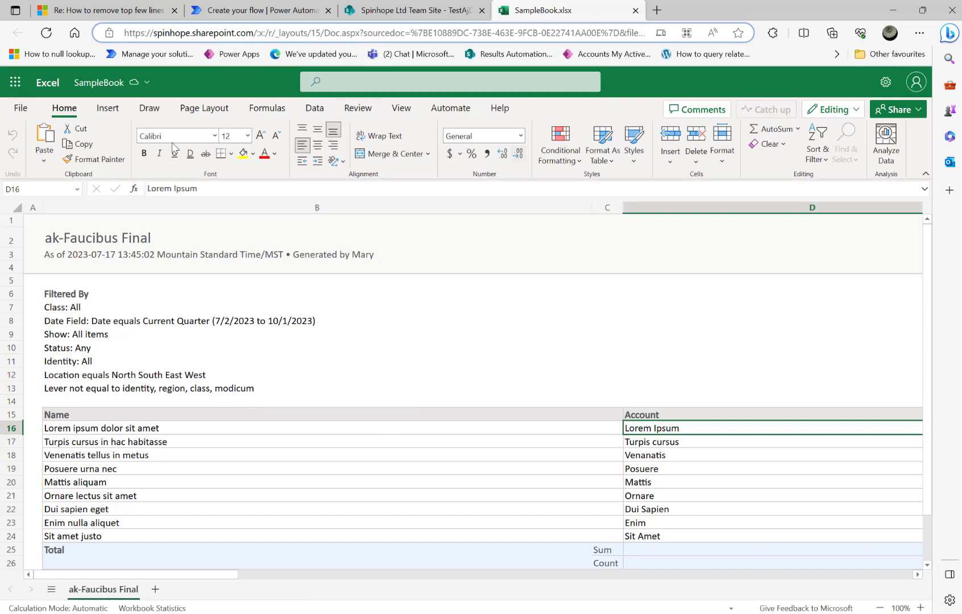
{"action": "left_click", "coordinate": [455, 113]}
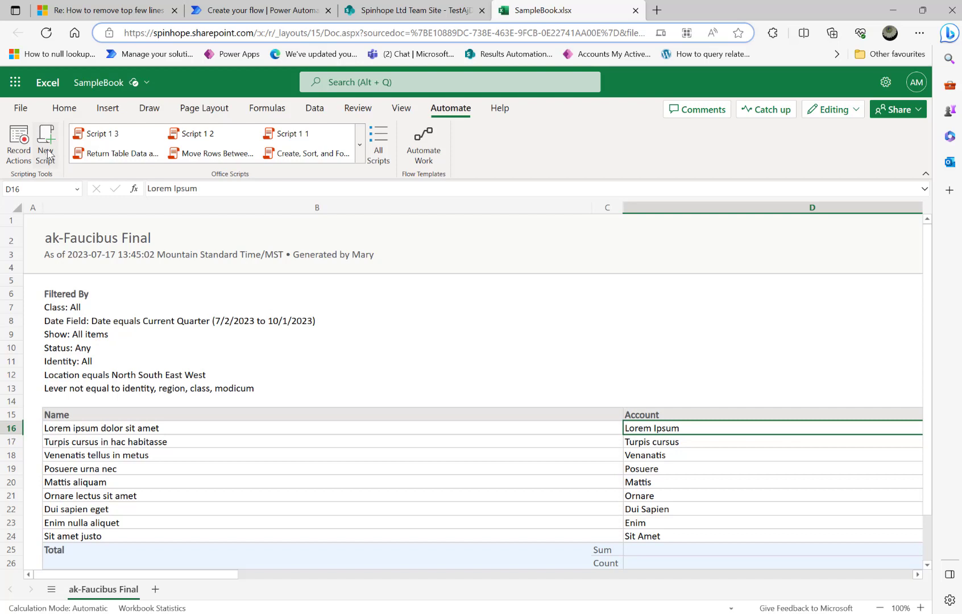
{"action": "left_click", "coordinate": [46, 151]}
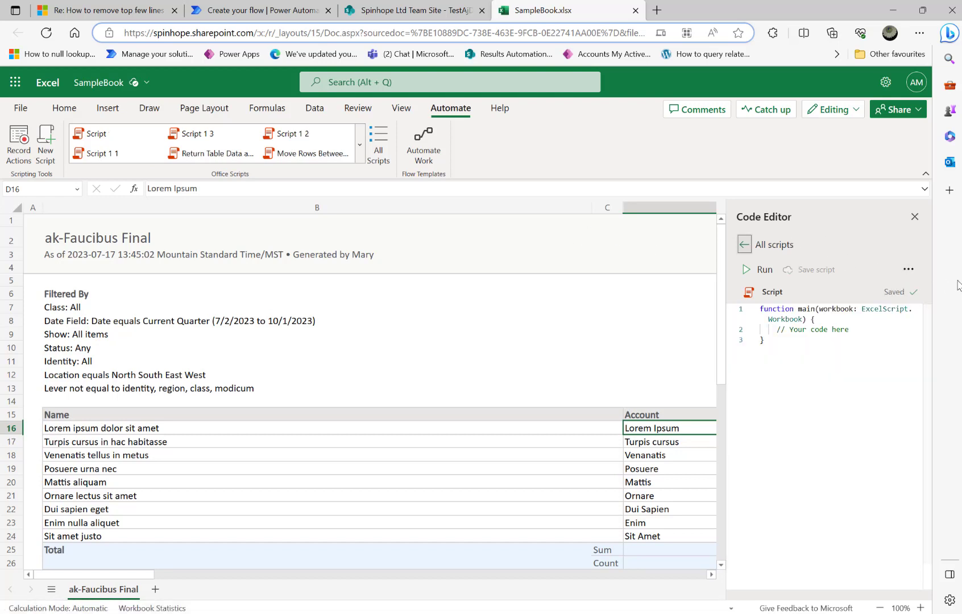
{"action": "left_click", "coordinate": [908, 270]}
{"action": "left_click", "coordinate": [843, 293]}
{"action": "left_click", "coordinate": [822, 359]}
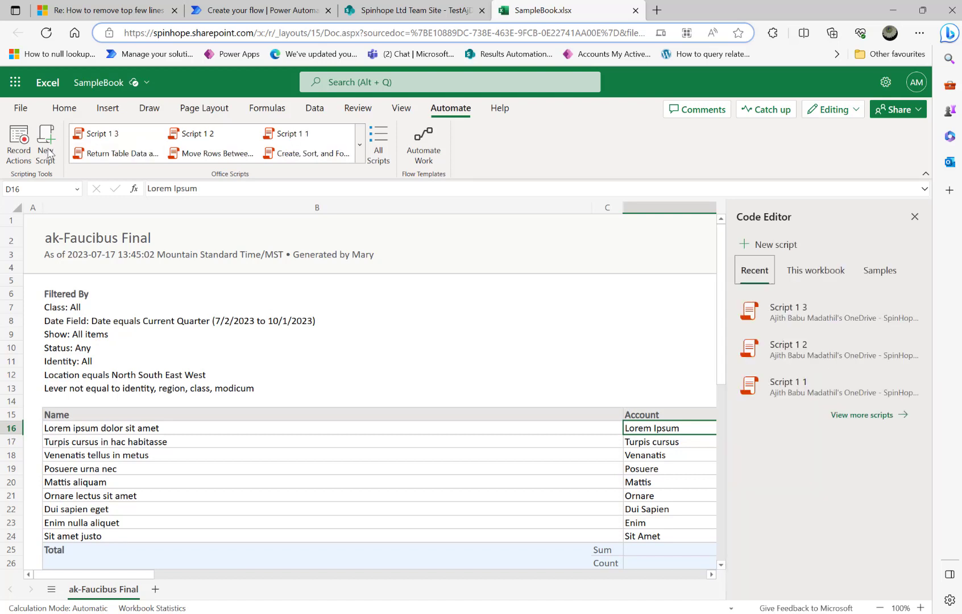
- Record selecting A1:C14 and deleting sheet rows 1–14, then stop the recording
{"action": "left_click", "coordinate": [13, 157]}
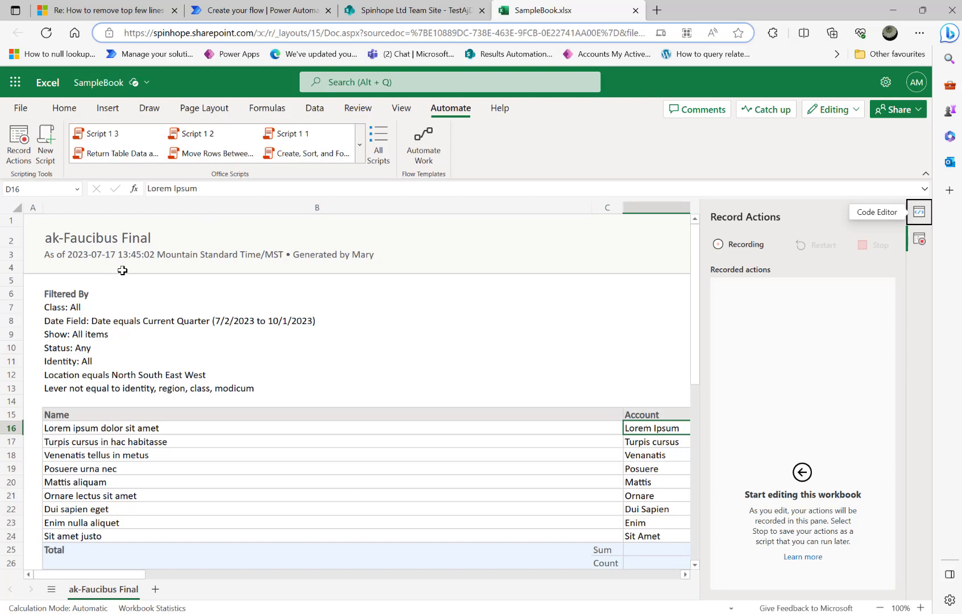
{"action": "left_click", "coordinate": [36, 221]}
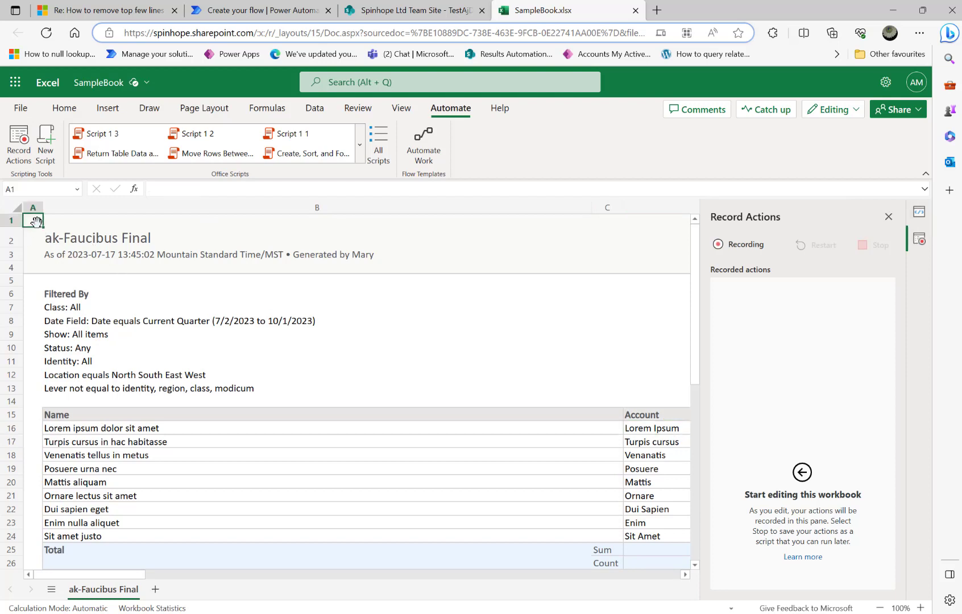
{"action": "key", "text": "shift+Right"}
{"action": "key", "text": "shift+Right"}
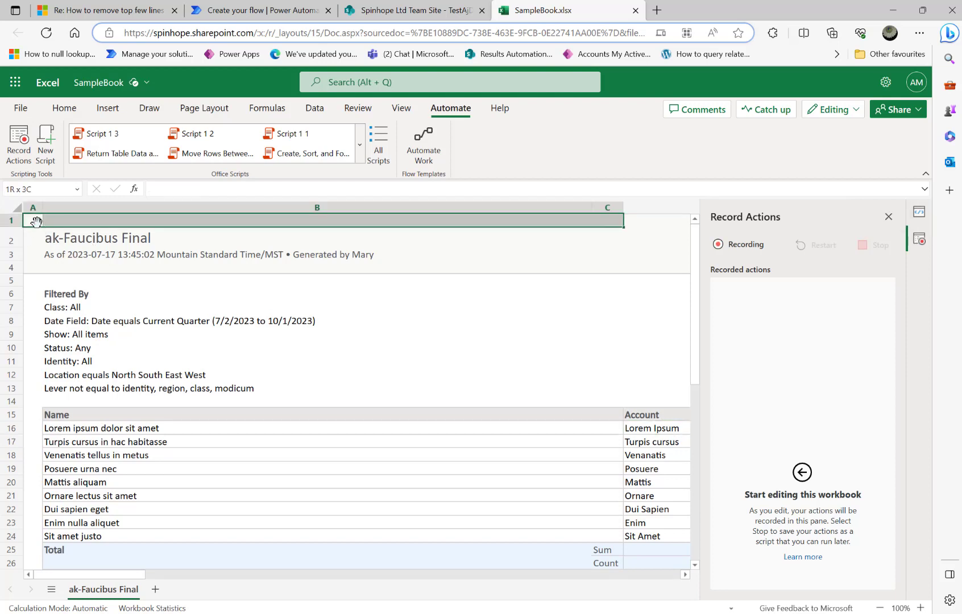
{"action": "key", "text": "shift+Down"}
{"action": "key", "text": "shift+Down"}
{"action": "key", "text": "shift+Down"}
{"action": "key", "text": "shift+Down"}
{"action": "key", "text": "shift+Down"}
{"action": "key", "text": "shift+Down"}
{"action": "key", "text": "shift+Down"}
{"action": "key", "text": "shift+Down"}
{"action": "key", "text": "shift+Down"}
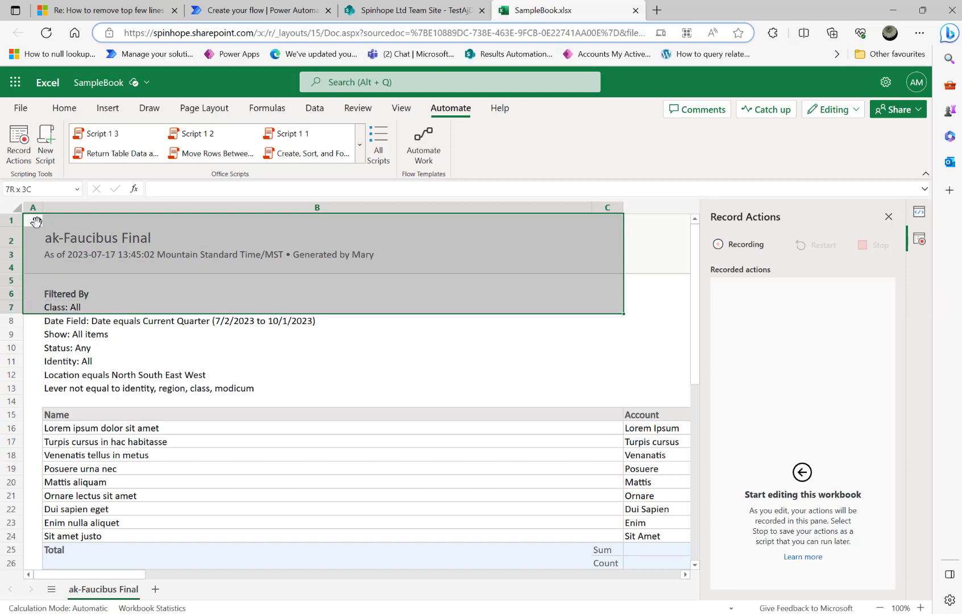
{"action": "key", "text": "shift+Down"}
{"action": "key", "text": "shift+Down"}
{"action": "key", "text": "shift+Down"}
{"action": "key", "text": "shift+Down"}
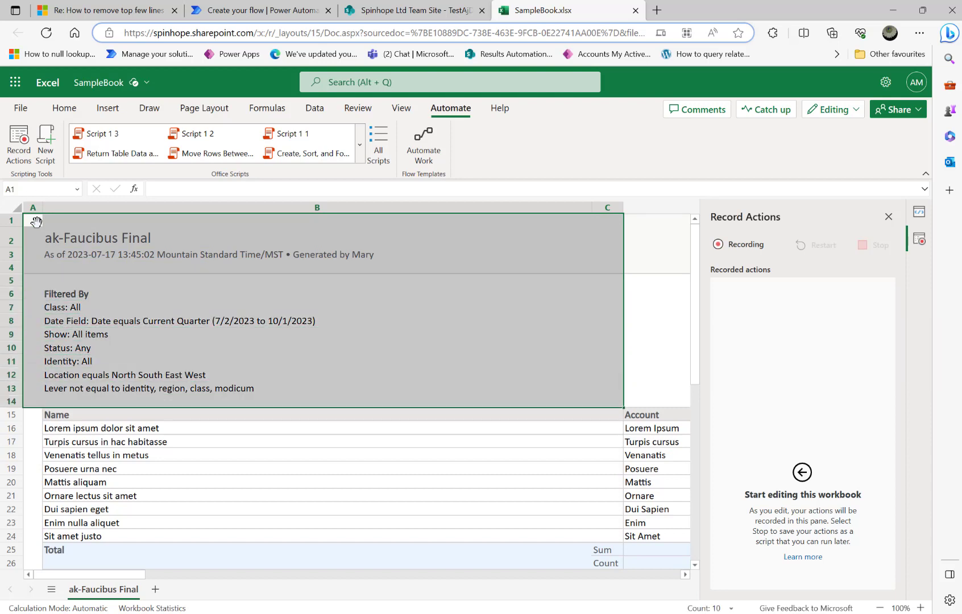
{"action": "right_click", "coordinate": [134, 317]}
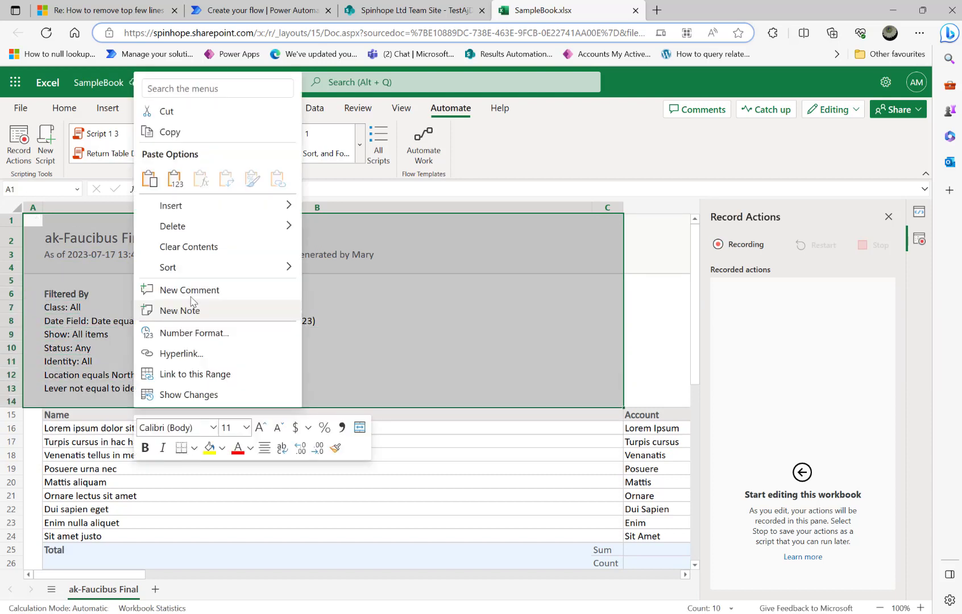
{"action": "mouse_move", "coordinate": [195, 235]}
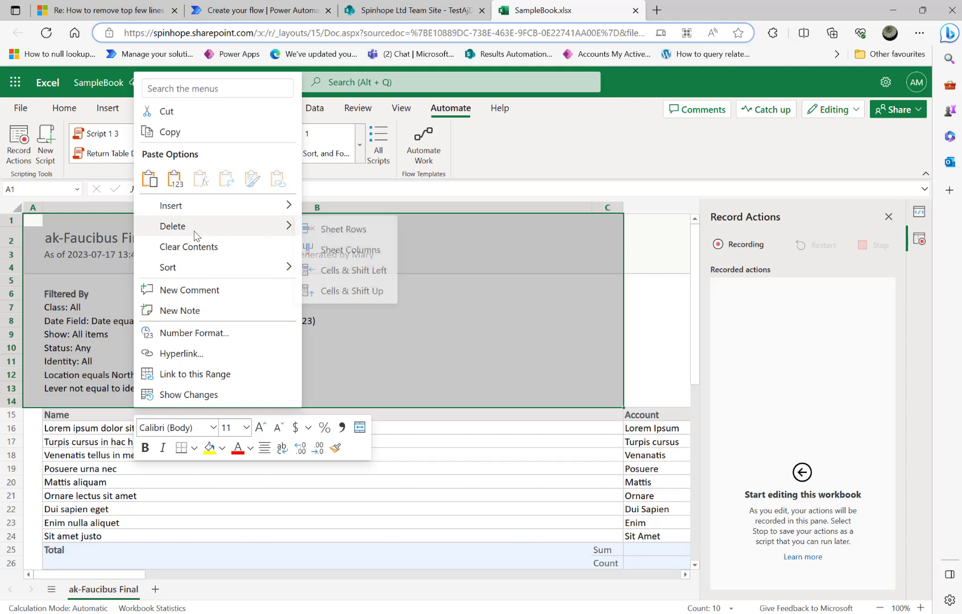
{"action": "left_click", "coordinate": [351, 230]}
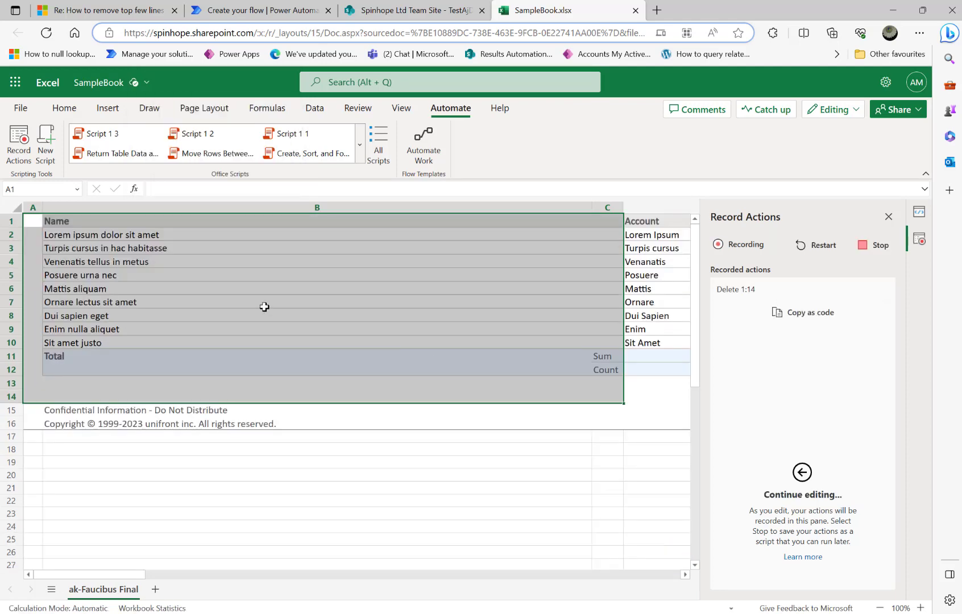
{"action": "left_click", "coordinate": [863, 246]}
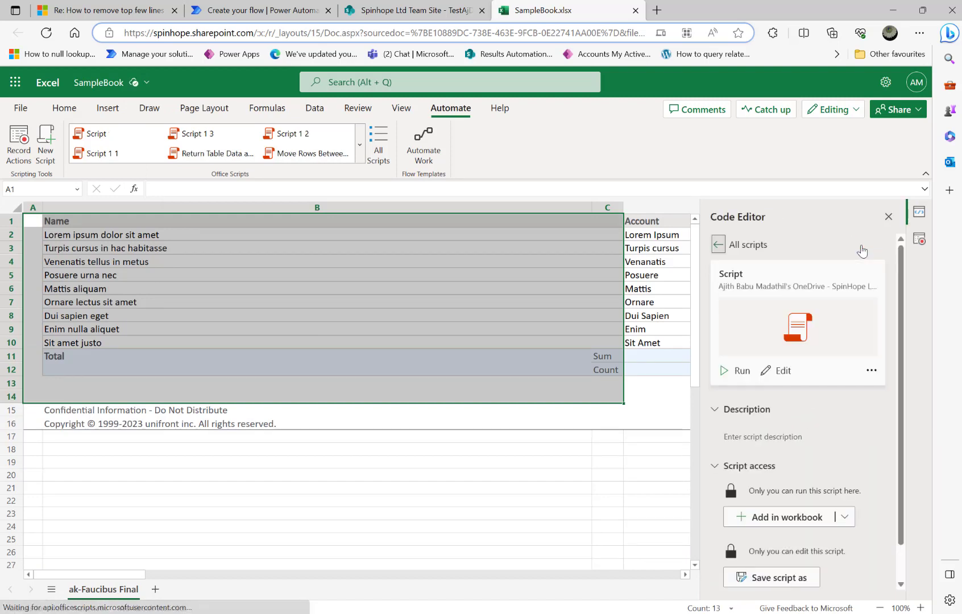
- Name the recorded script DeleteTop14Rows and save it
{"action": "left_click", "coordinate": [744, 274]}
{"action": "left_click", "coordinate": [744, 273]}
{"action": "type", "text": "DeleteTop14Rows"}
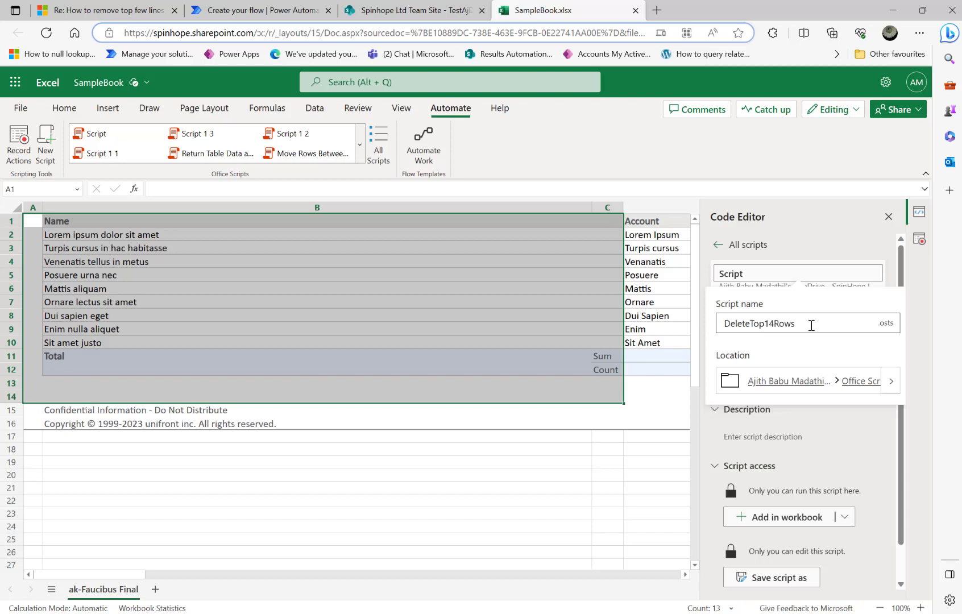
{"action": "left_click", "coordinate": [807, 349]}
{"action": "left_click", "coordinate": [824, 421]}
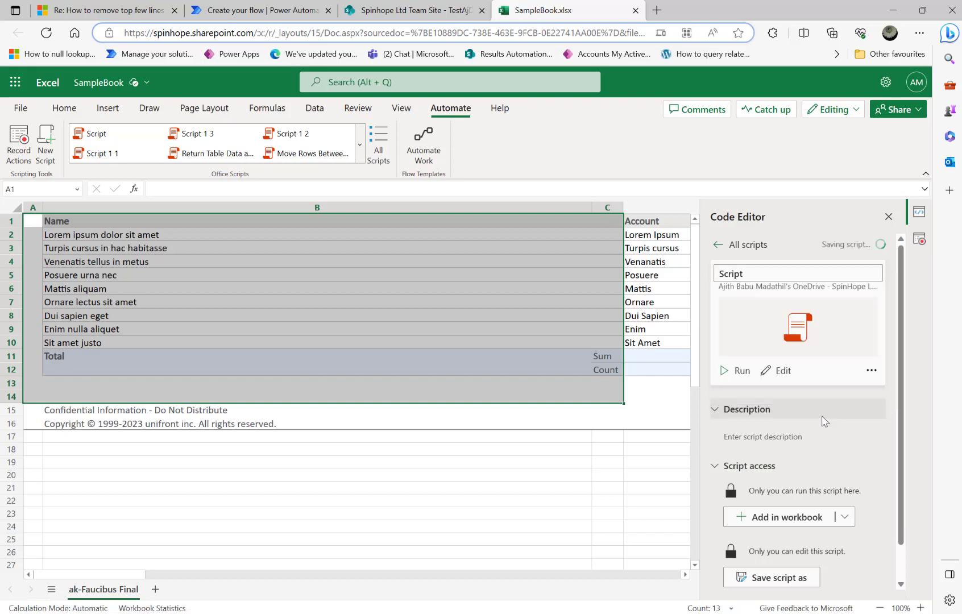
- View the DeleteTop14Rows code and highlight its line deleting rows 1:14
{"action": "left_click", "coordinate": [778, 376]}
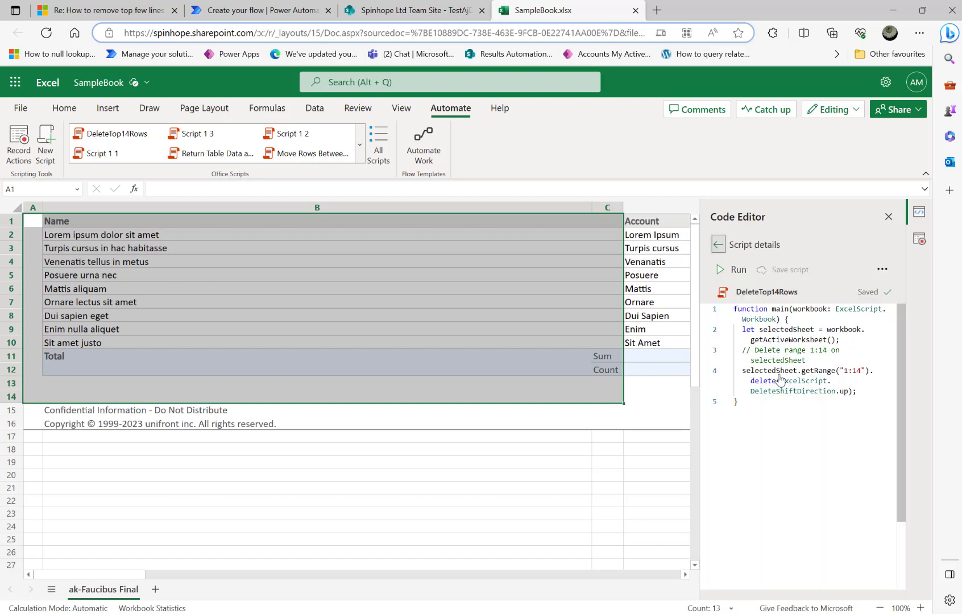
{"action": "left_click_drag", "start_coordinate": [761, 330], "coordinate": [849, 373]}
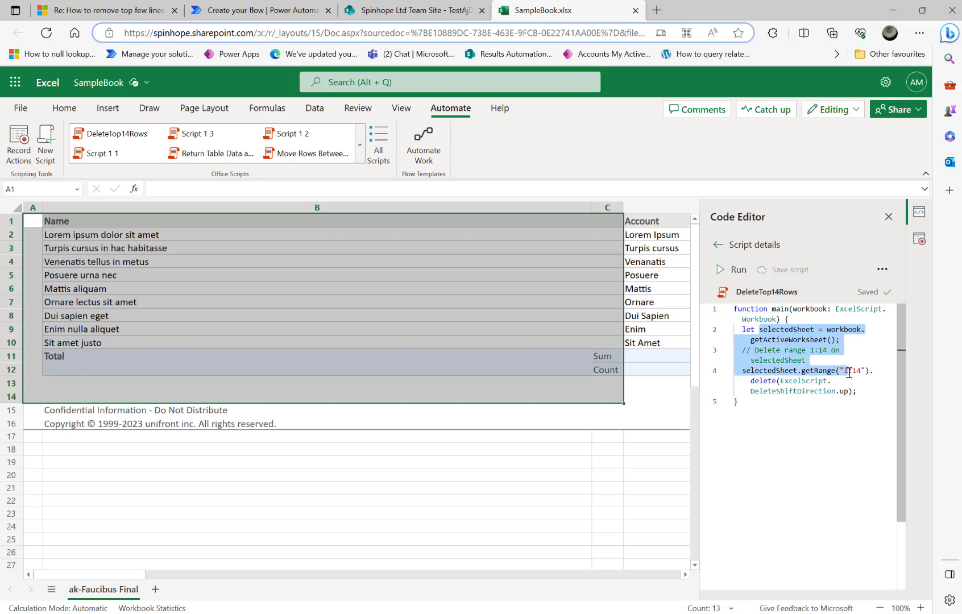
{"action": "left_click", "coordinate": [832, 354]}
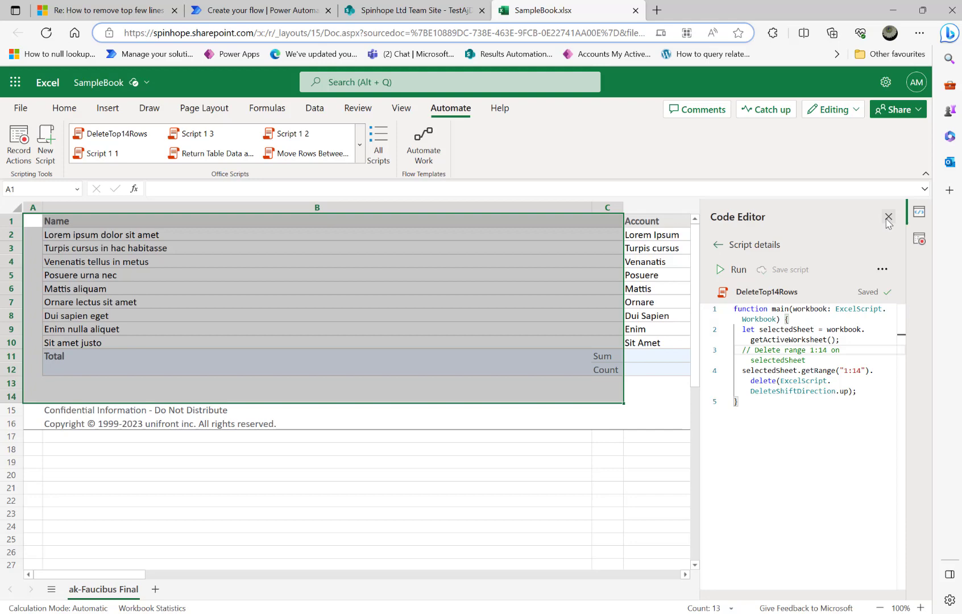
- Close the SampleBook workbook tab and download SampleBook.xlsx from TestAjDocLib
{"action": "left_click", "coordinate": [636, 10]}
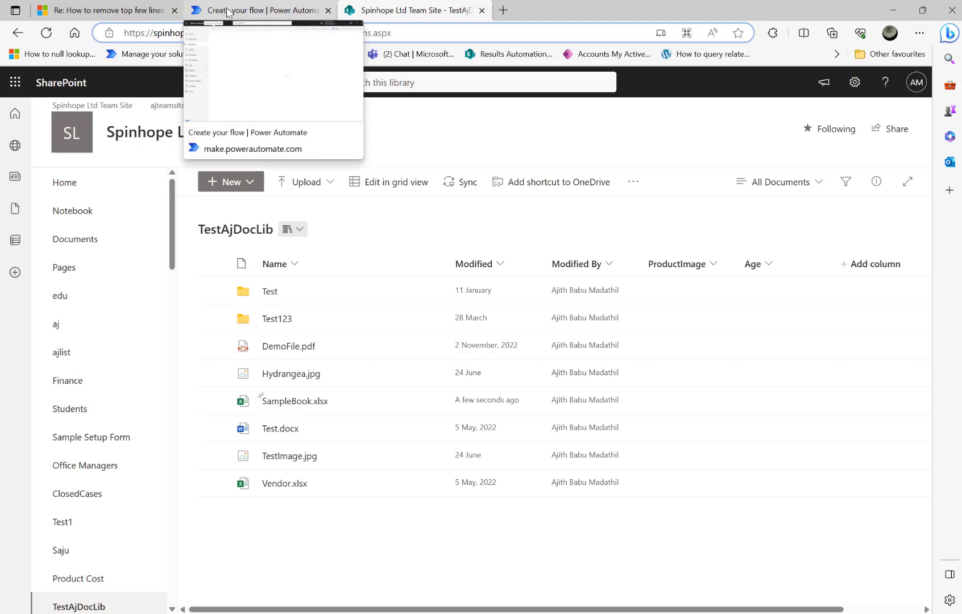
{"action": "mouse_move", "coordinate": [481, 398]}
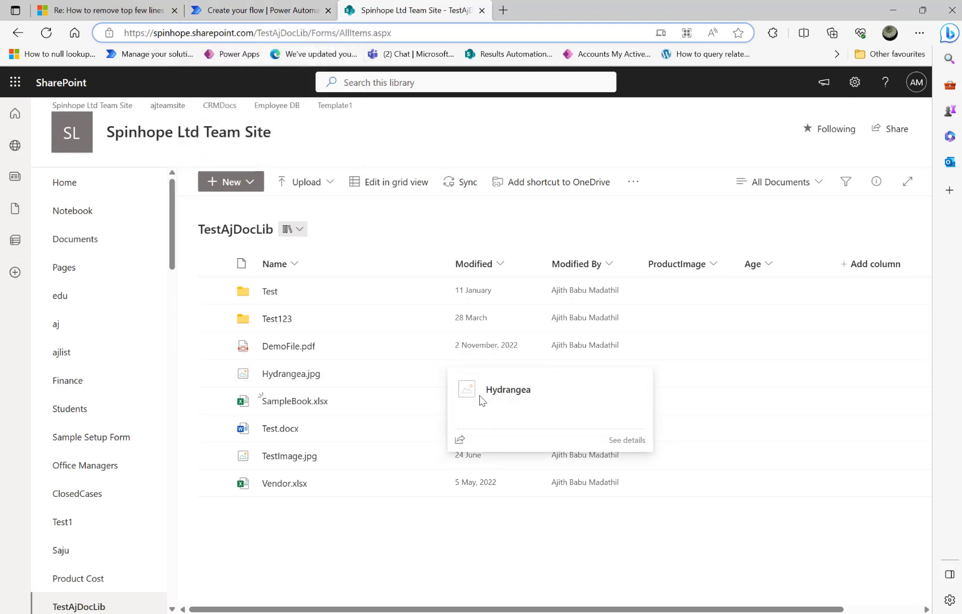
{"action": "left_click", "coordinate": [431, 402]}
{"action": "left_click", "coordinate": [469, 366]}
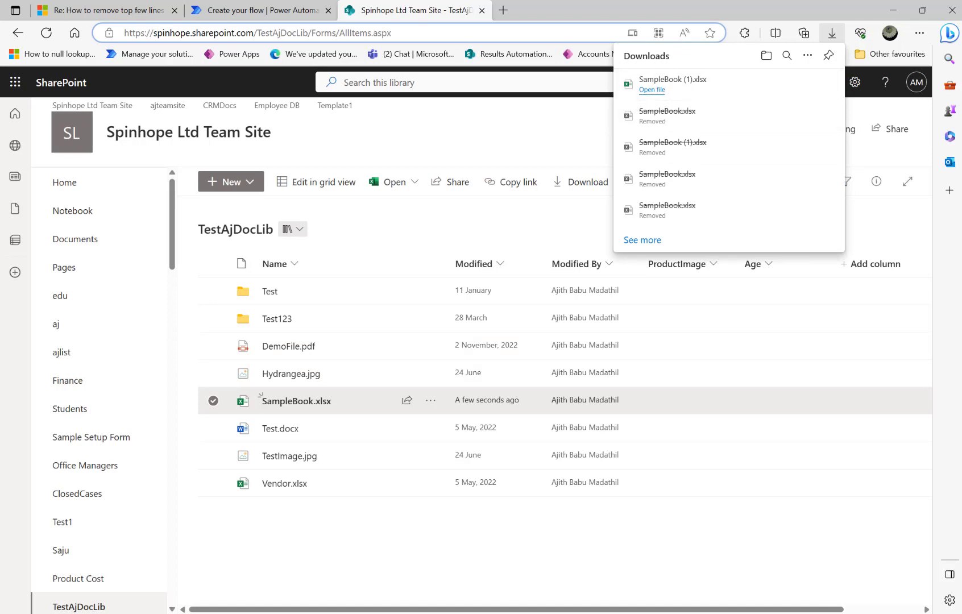
- Show the downloaded SampleBook in its folder and check the FlowDemo folder's 19 KB SampleBook.xlsx
{"action": "left_click", "coordinate": [767, 55]}
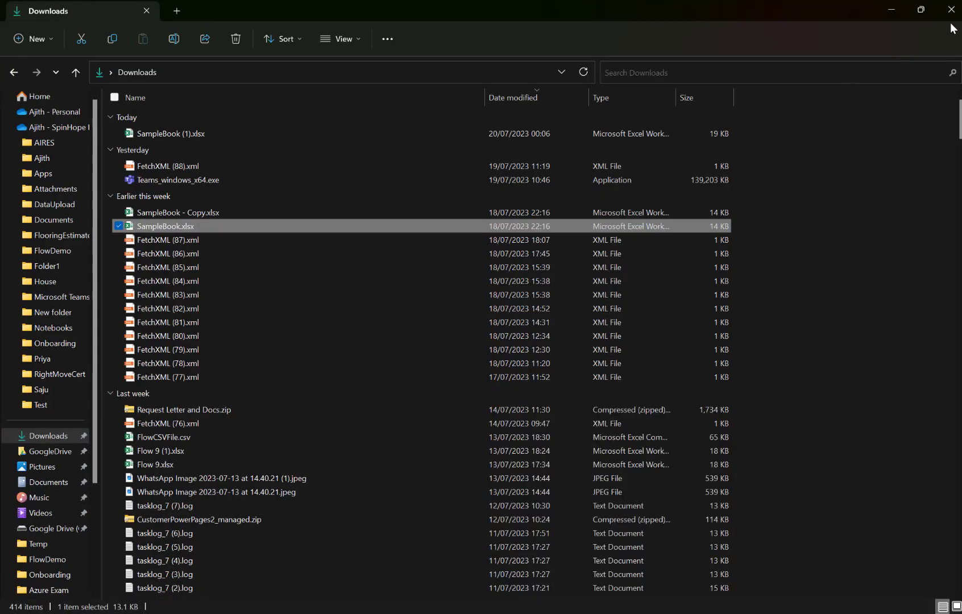
{"action": "left_click", "coordinate": [892, 11]}
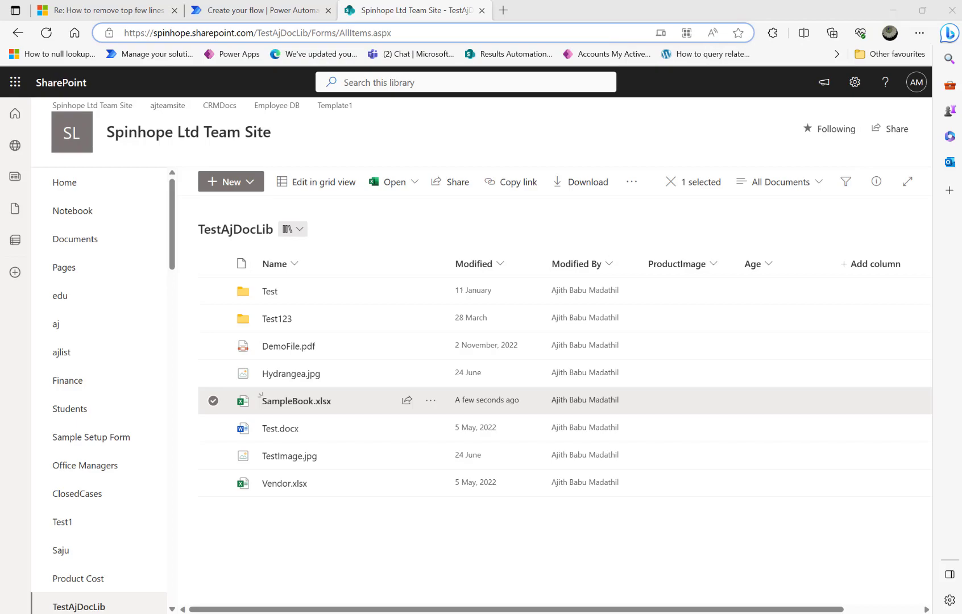
{"action": "key", "text": "alt+Tab"}
{"action": "left_click", "coordinate": [381, 259]}
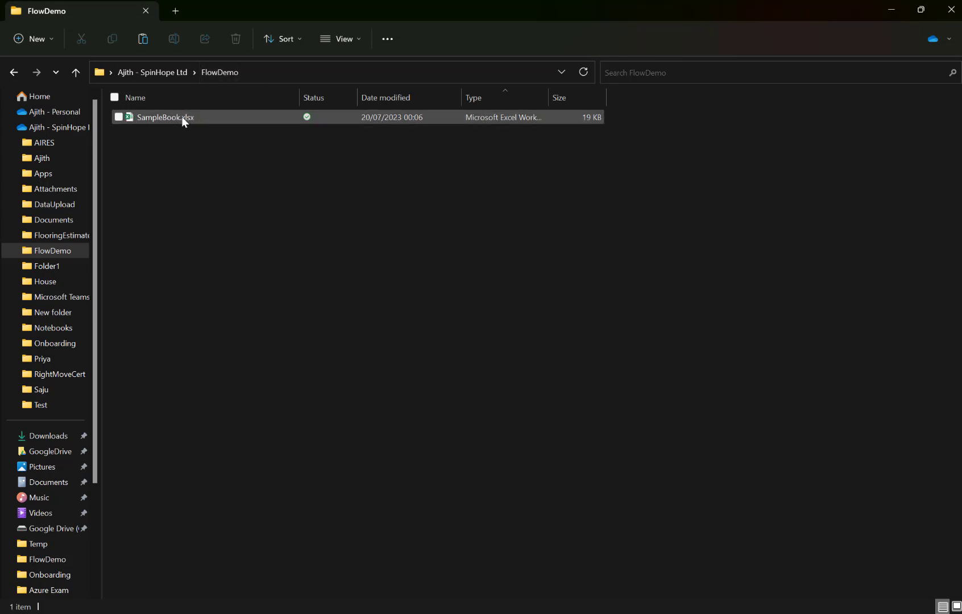
{"action": "left_click", "coordinate": [893, 10]}
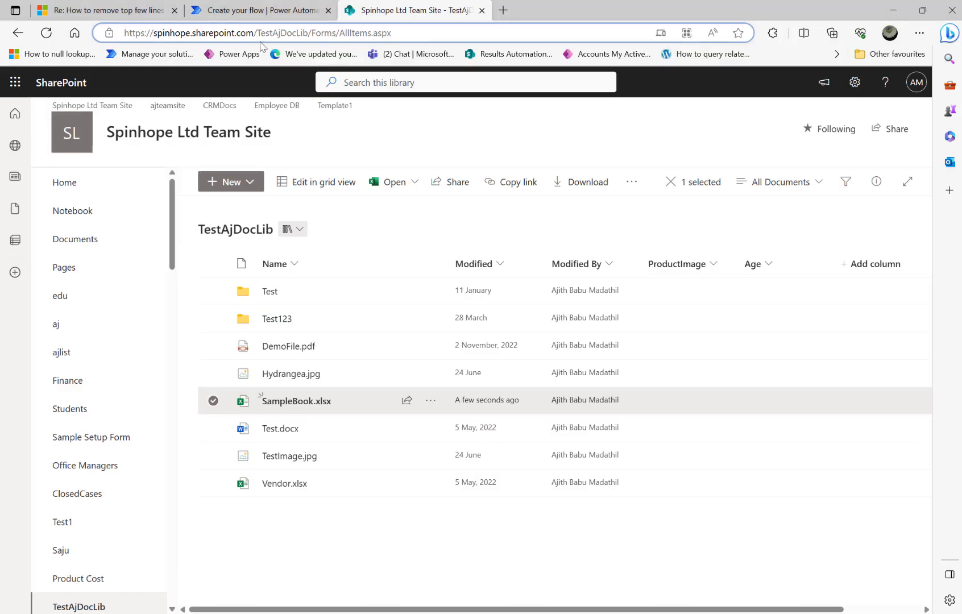
- Add a OneDrive for Business 'When a file is created' trigger to the new flow
{"action": "left_click", "coordinate": [236, 12]}
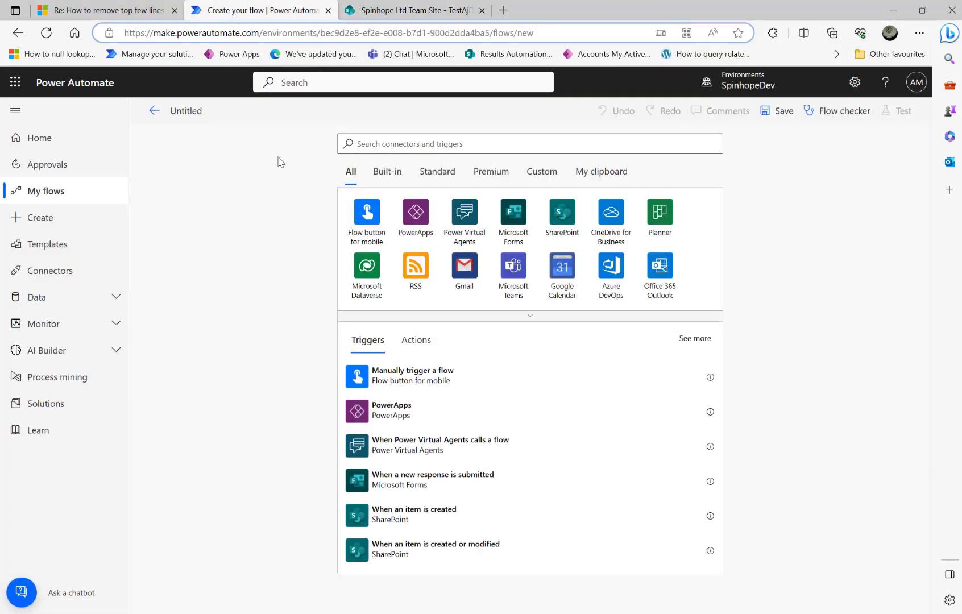
{"action": "left_click", "coordinate": [423, 143]}
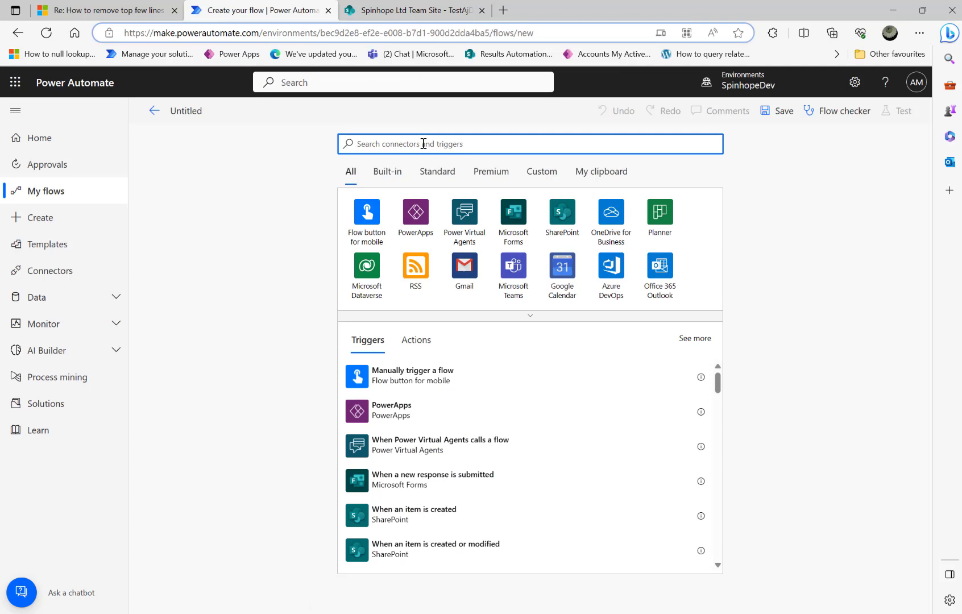
{"action": "type", "text": "onedrive"}
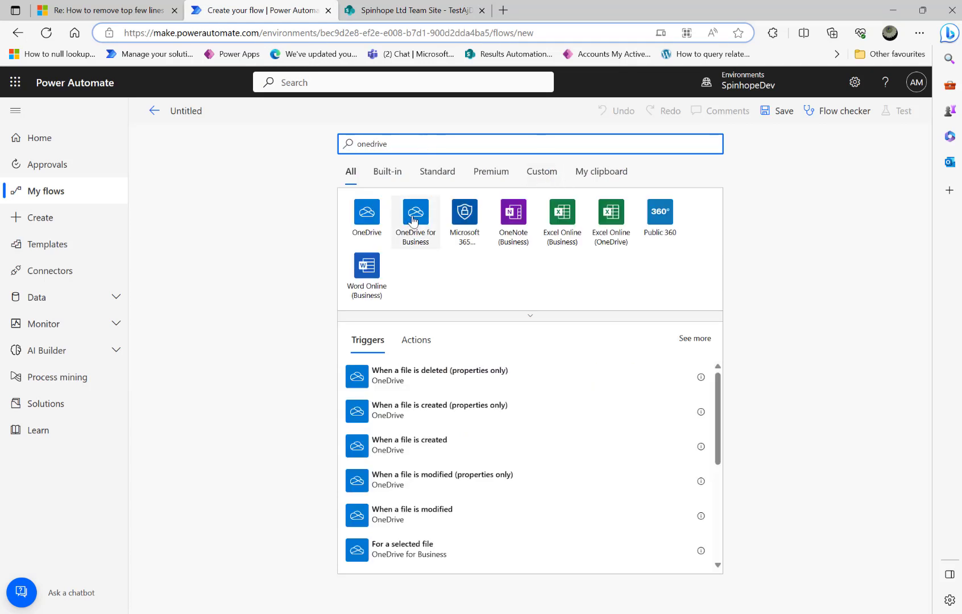
{"action": "left_click", "coordinate": [414, 222]}
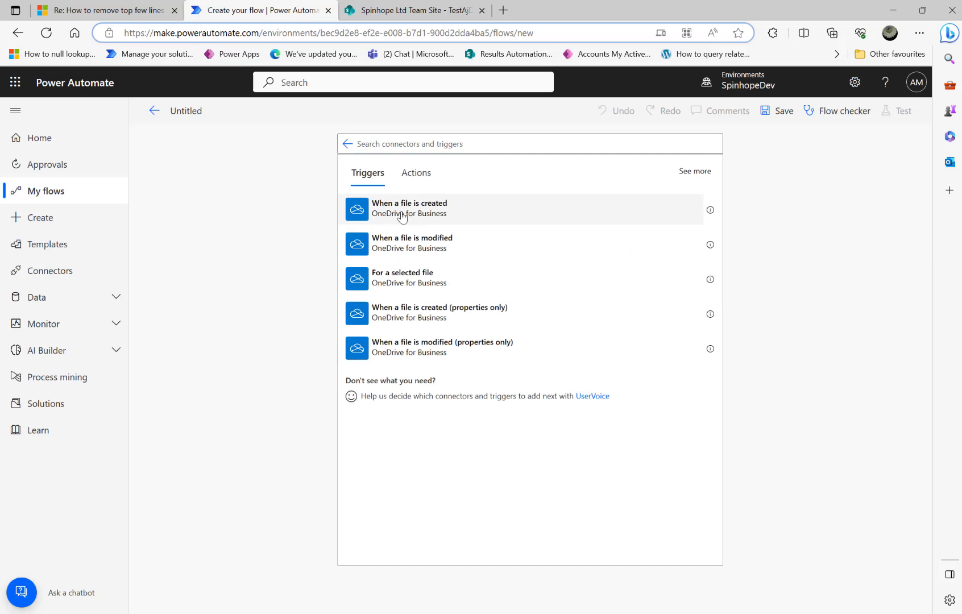
{"action": "left_click", "coordinate": [402, 216]}
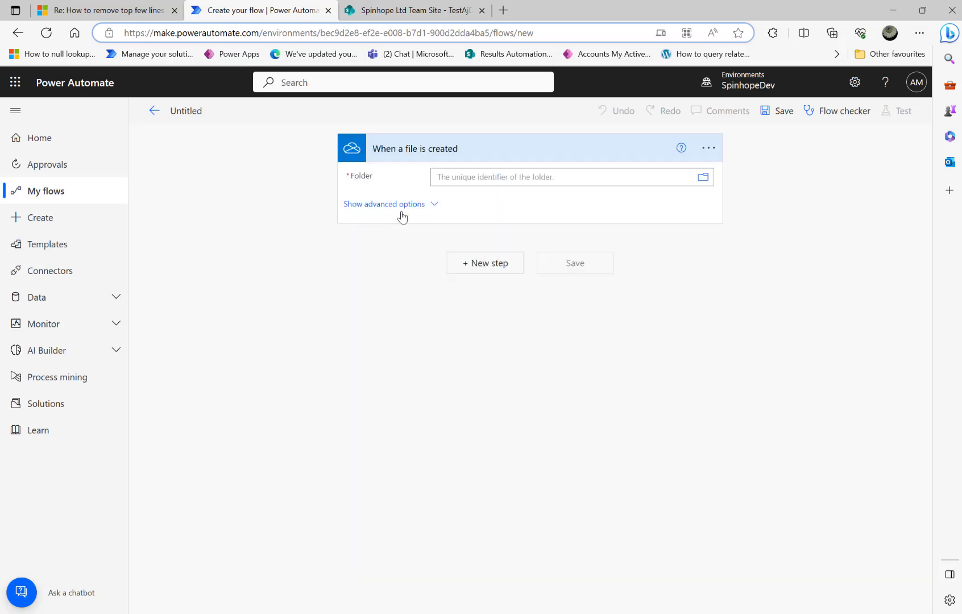
- Set the trigger's watched folder to /FlowDemo
{"action": "left_click", "coordinate": [703, 180]}
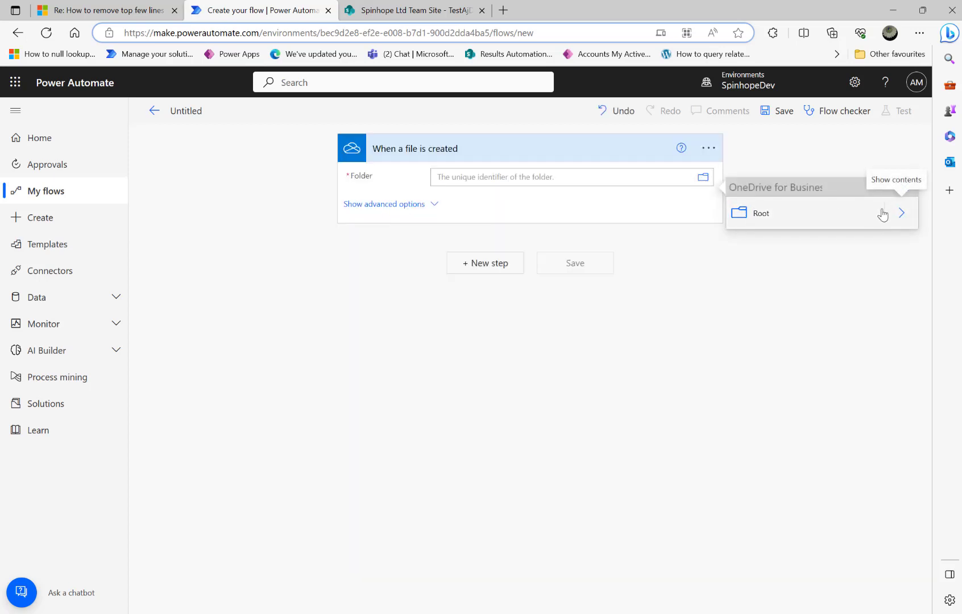
{"action": "left_click", "coordinate": [903, 215]}
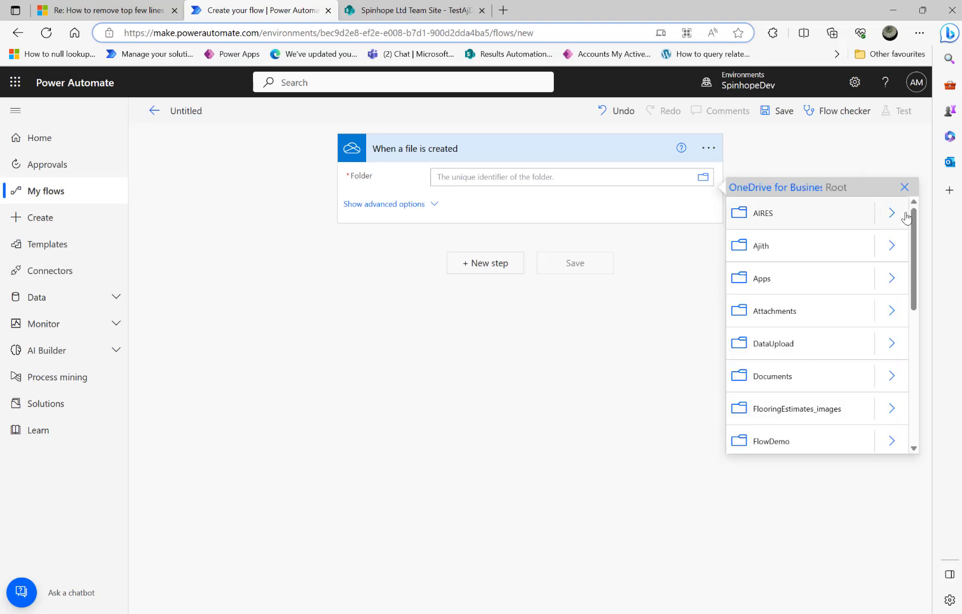
{"action": "left_click_drag", "start_coordinate": [915, 271], "coordinate": [913, 290]}
{"action": "left_click", "coordinate": [778, 395]}
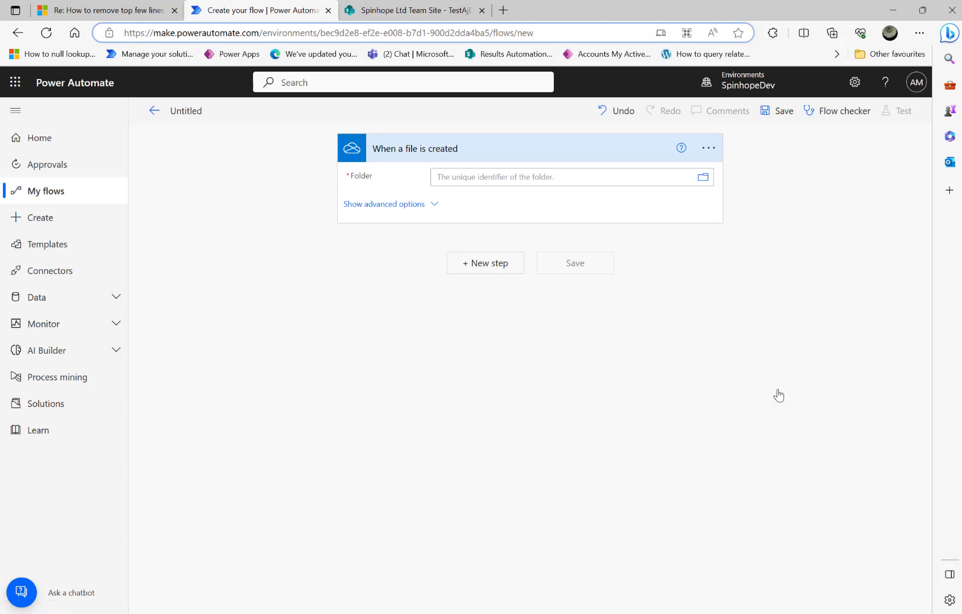
{"action": "left_click", "coordinate": [471, 264]}
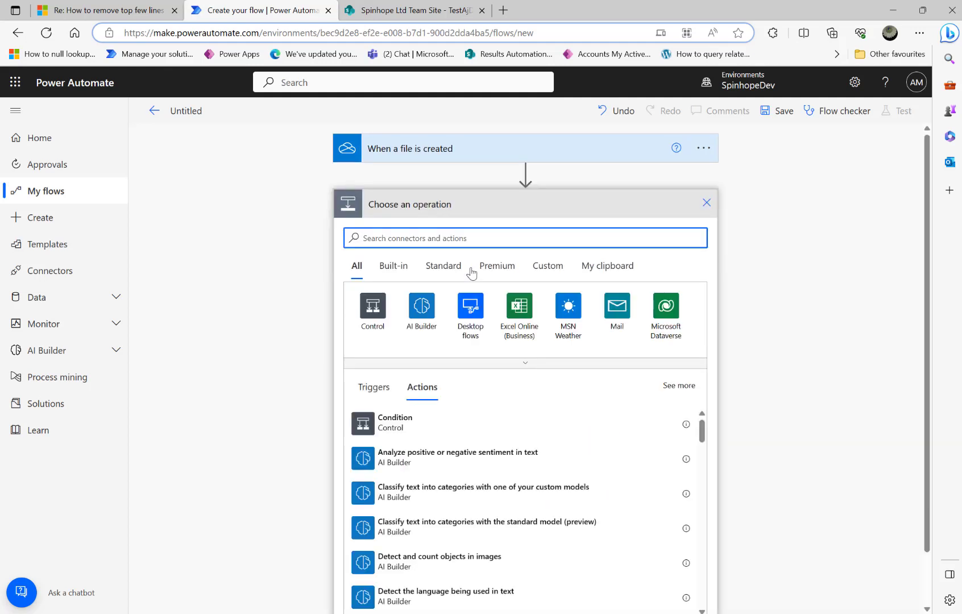
- Add the Excel Online (Business) 'Run script' action after the trigger
{"action": "left_click", "coordinate": [514, 306]}
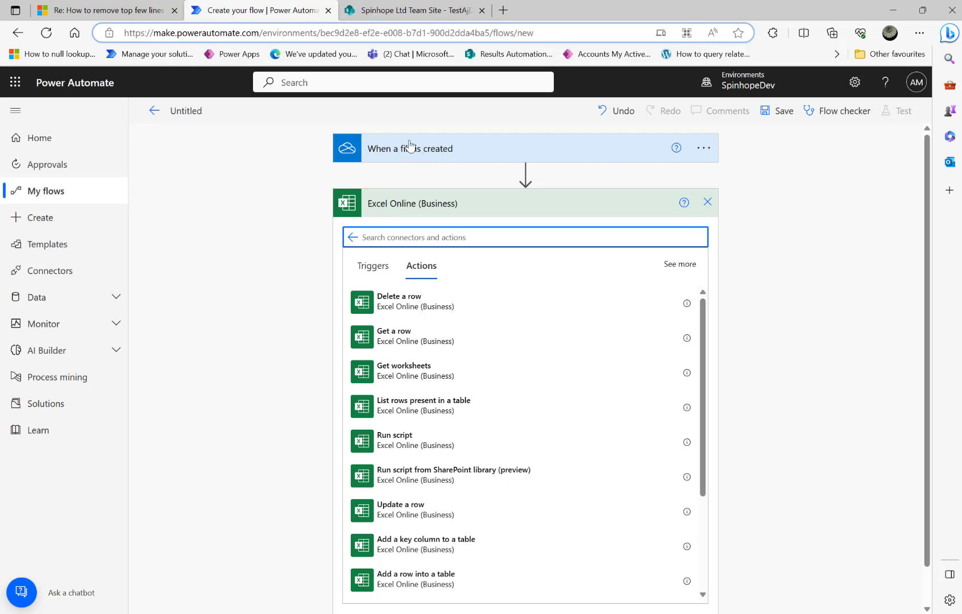
{"action": "left_click", "coordinate": [395, 447]}
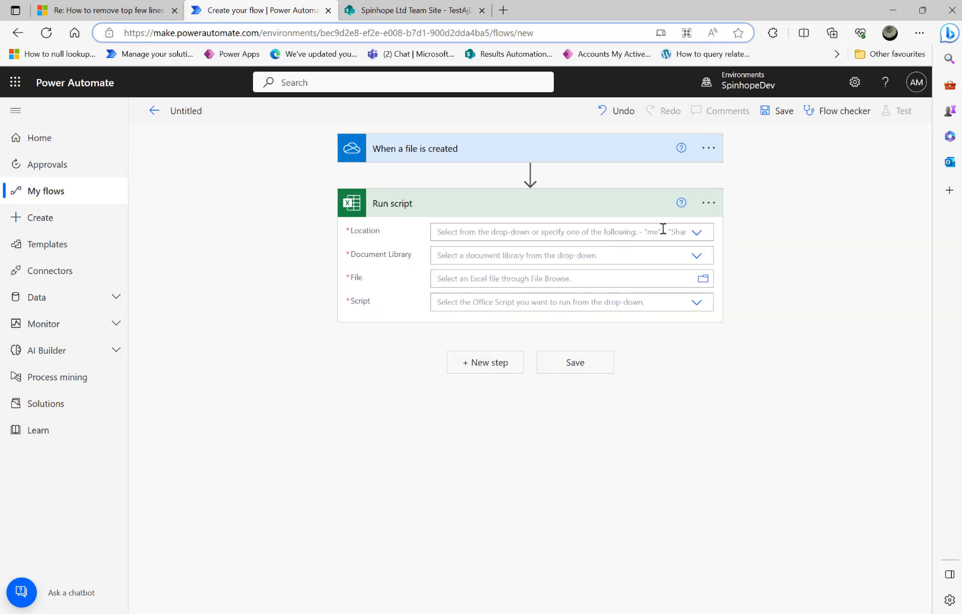
- Point Run script at OneDrive for Business, the OneDrive library, and FlowDemo/SampleBook.xlsx
{"action": "left_click", "coordinate": [697, 233]}
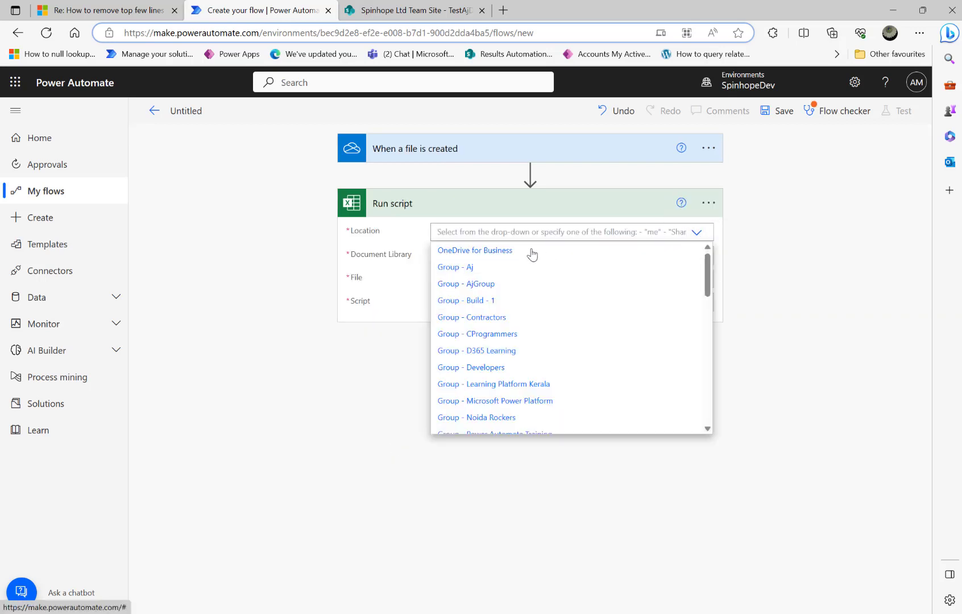
{"action": "left_click", "coordinate": [499, 252]}
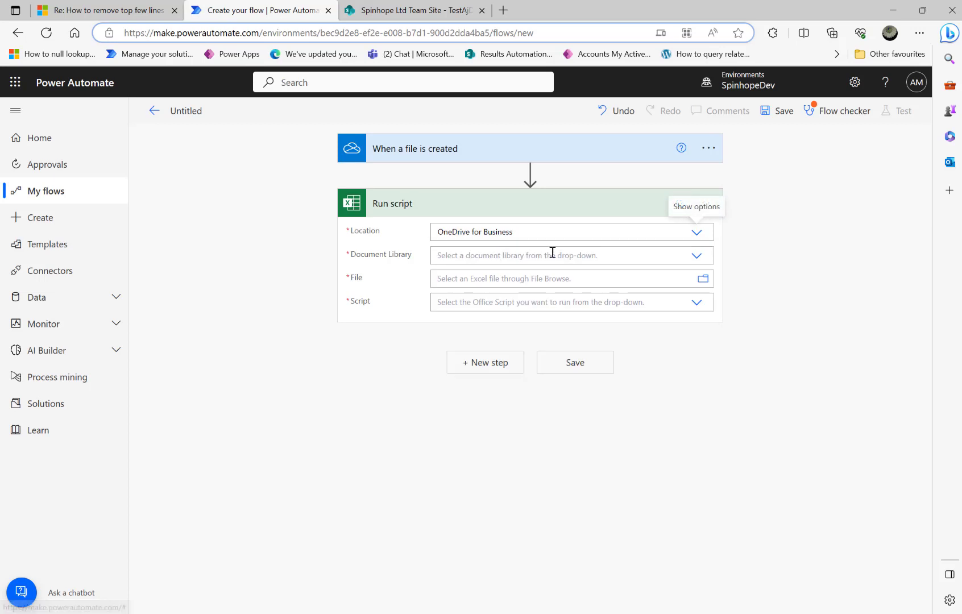
{"action": "left_click", "coordinate": [696, 260]}
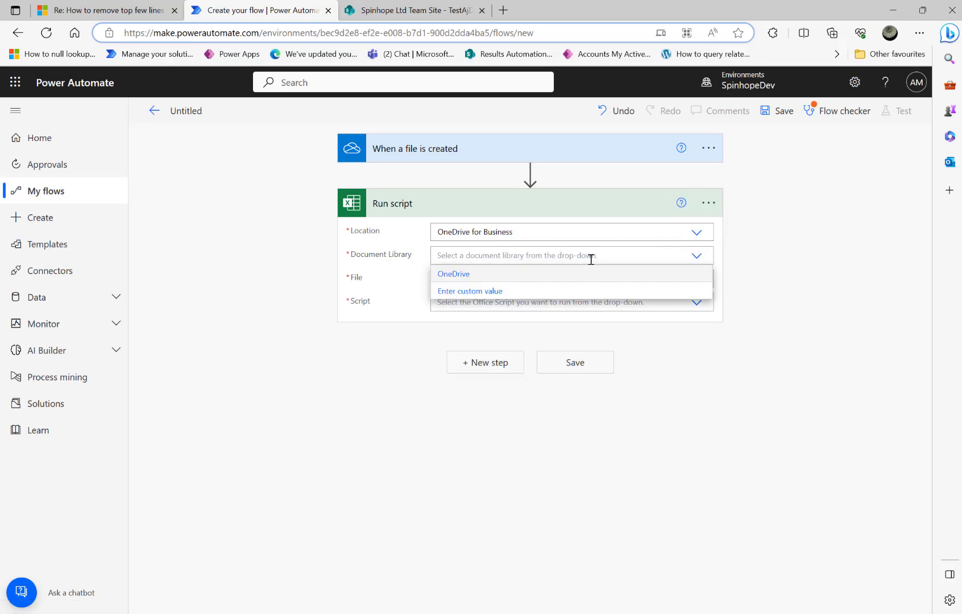
{"action": "left_click", "coordinate": [488, 275]}
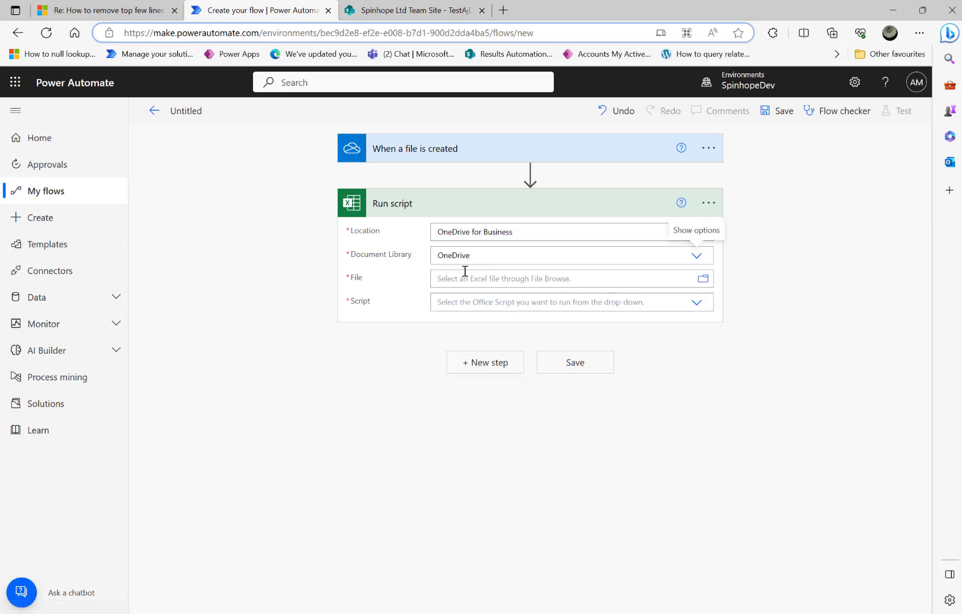
{"action": "left_click", "coordinate": [703, 279]}
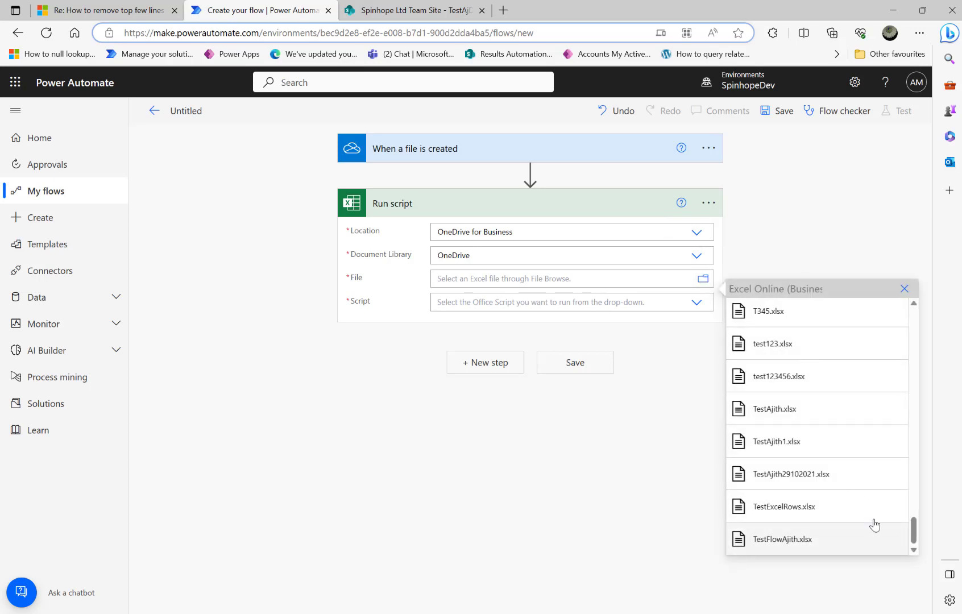
{"action": "left_click_drag", "start_coordinate": [915, 529], "coordinate": [903, 342]}
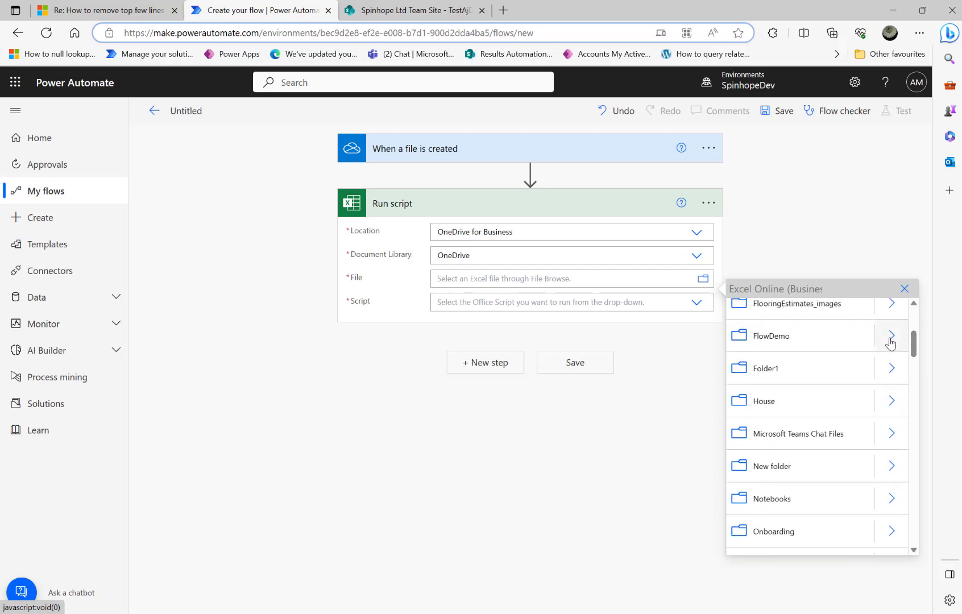
{"action": "left_click", "coordinate": [891, 337]}
{"action": "left_click", "coordinate": [794, 325]}
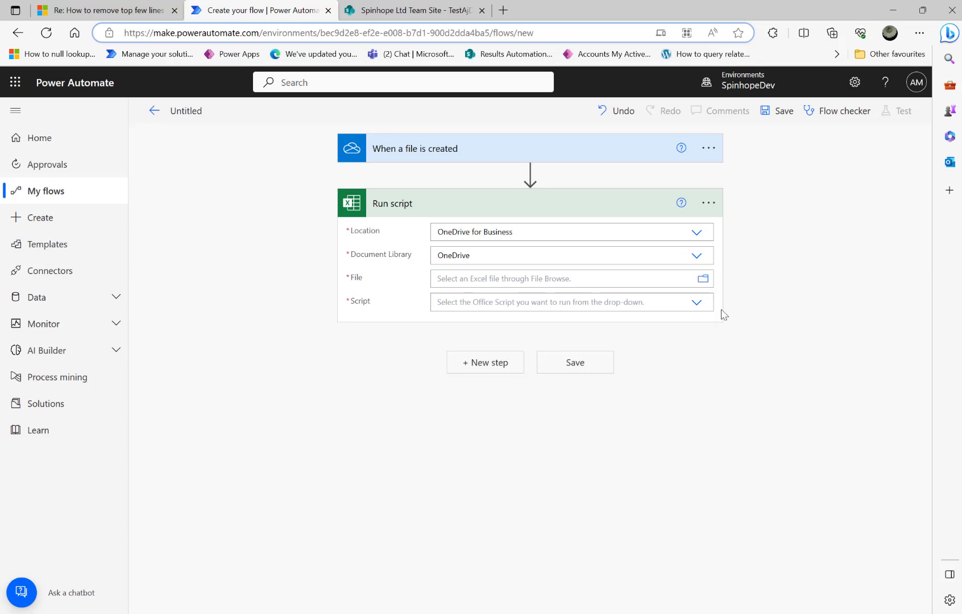
- Choose the DeleteTop14Rows script and replace the file path with the trigger's File identifier
{"action": "left_click", "coordinate": [682, 319]}
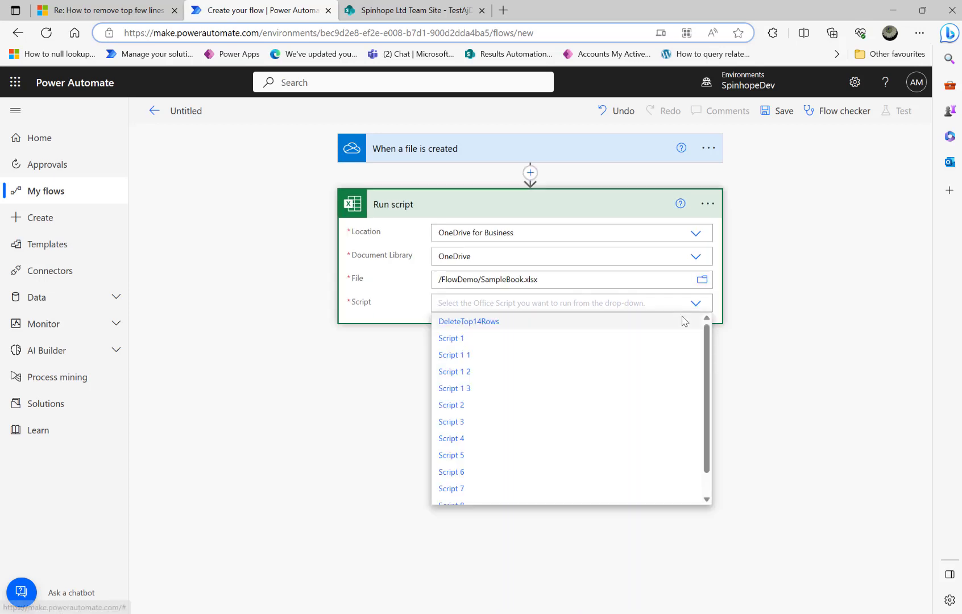
{"action": "left_click", "coordinate": [469, 322]}
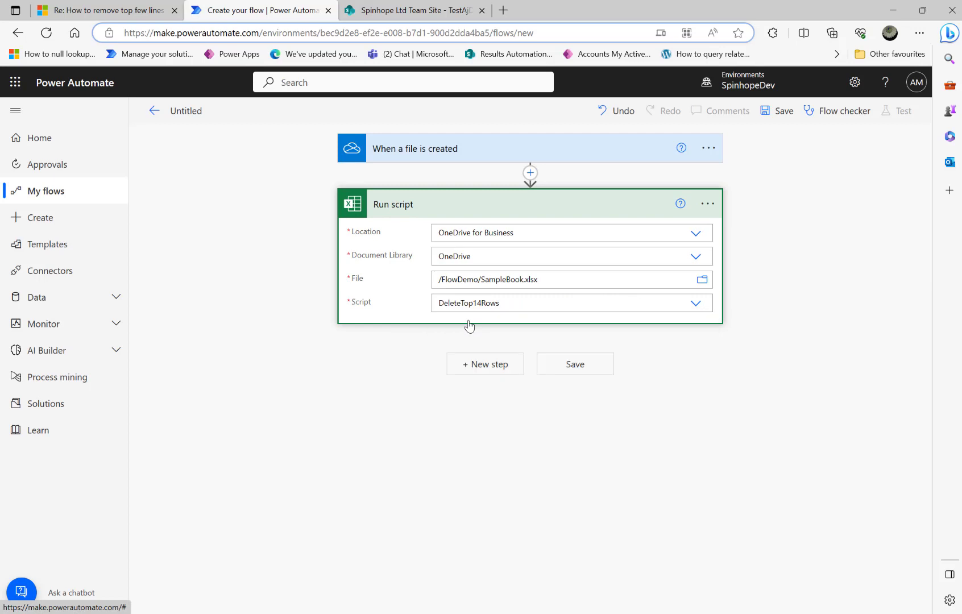
{"action": "left_click", "coordinate": [577, 280]}
{"action": "left_click_drag", "start_coordinate": [585, 279], "coordinate": [355, 279]}
{"action": "key", "text": "Delete"}
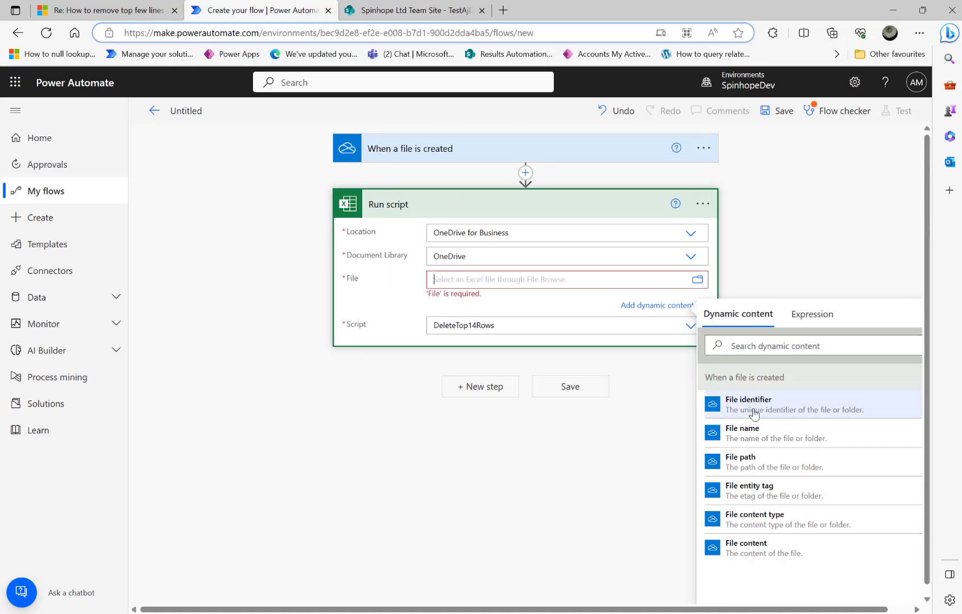
{"action": "left_click", "coordinate": [755, 411]}
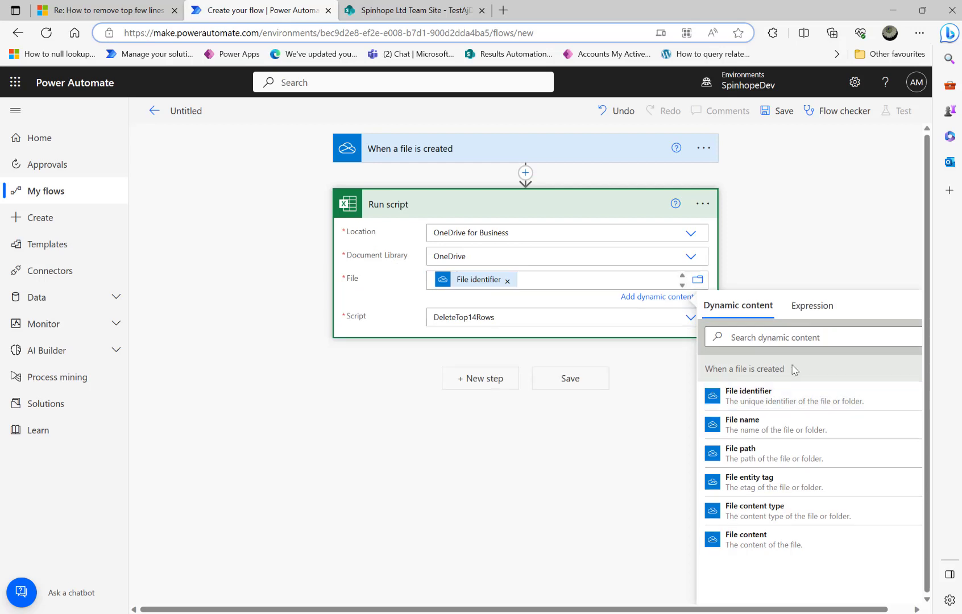
{"action": "left_click", "coordinate": [428, 160]}
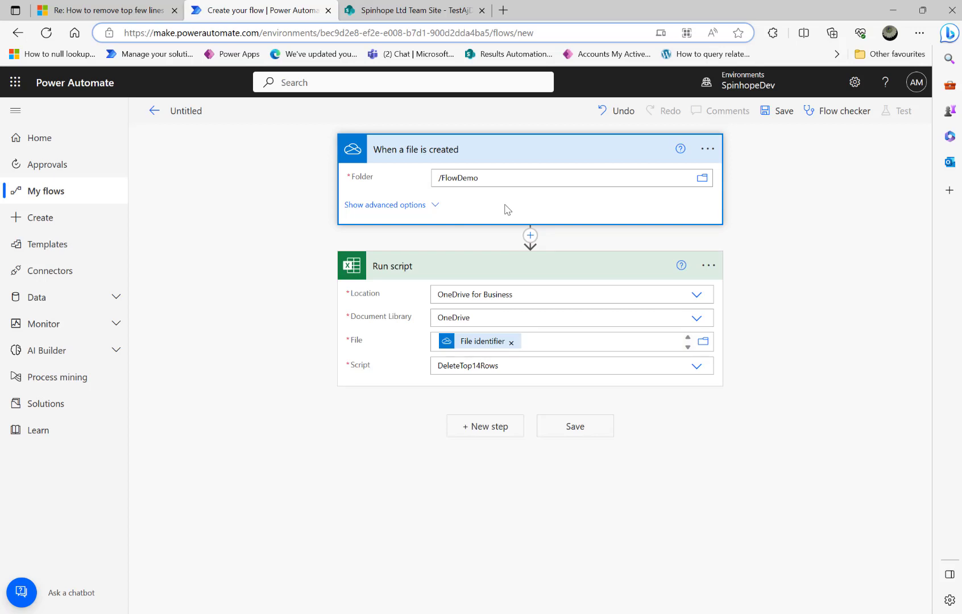
- Rename the flow to 'Demo Delete Excel Rows Without Table' and save it
{"action": "left_click", "coordinate": [187, 113]}
{"action": "type", "text": "Demo Deete"}
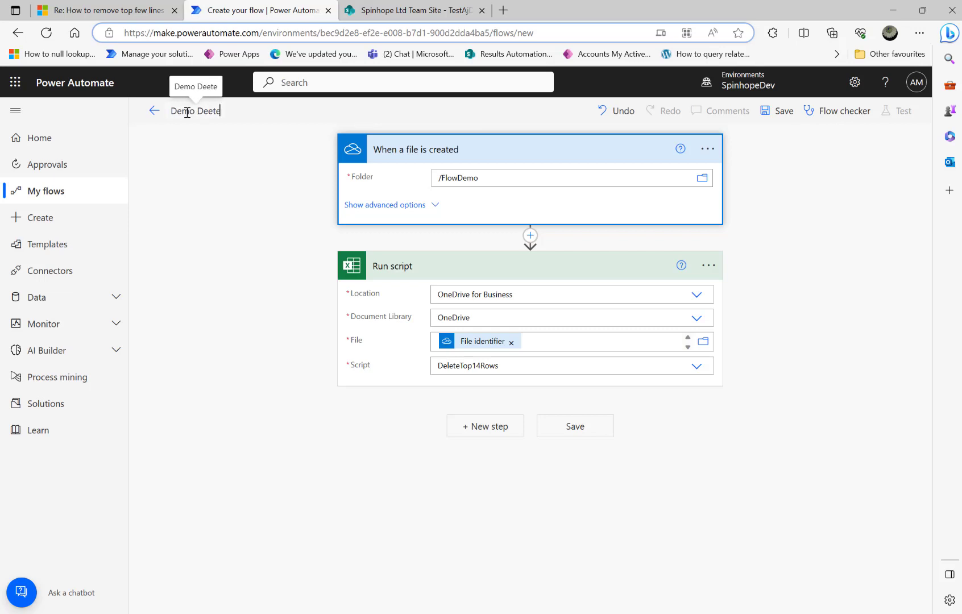
{"action": "key", "text": "BackSpace"}
{"action": "key", "text": "BackSpace"}
{"action": "key", "text": "BackSpace"}
{"action": "type", "text": "lete Excel Rows"}
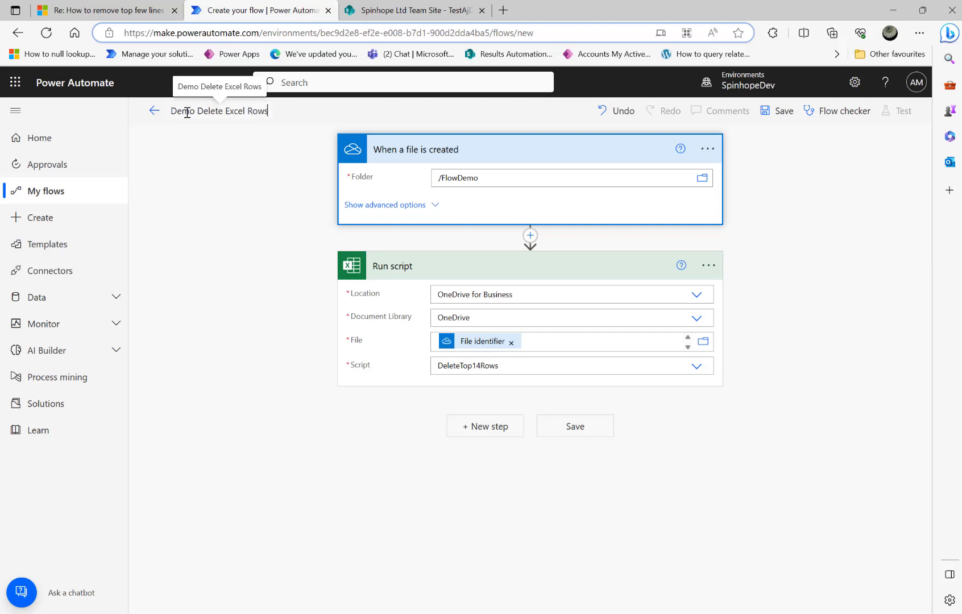
{"action": "type", "text": " Without Tab"}
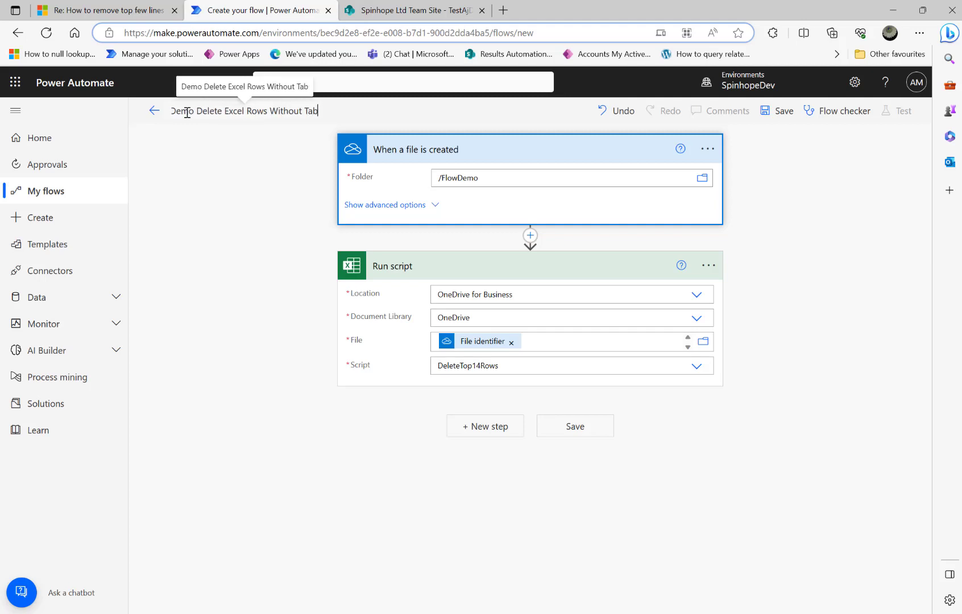
{"action": "type", "text": "le"}
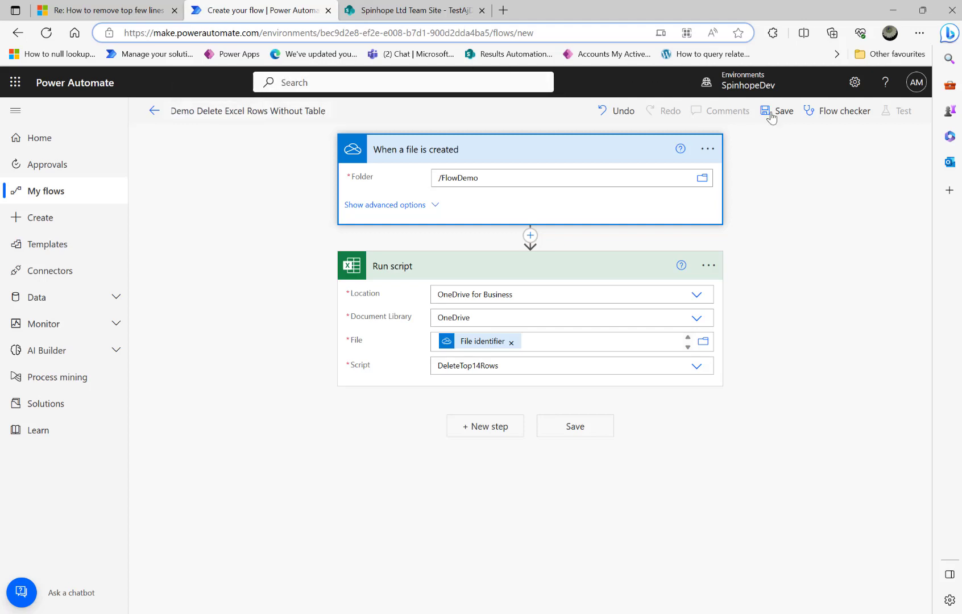
{"action": "left_click", "coordinate": [771, 115]}
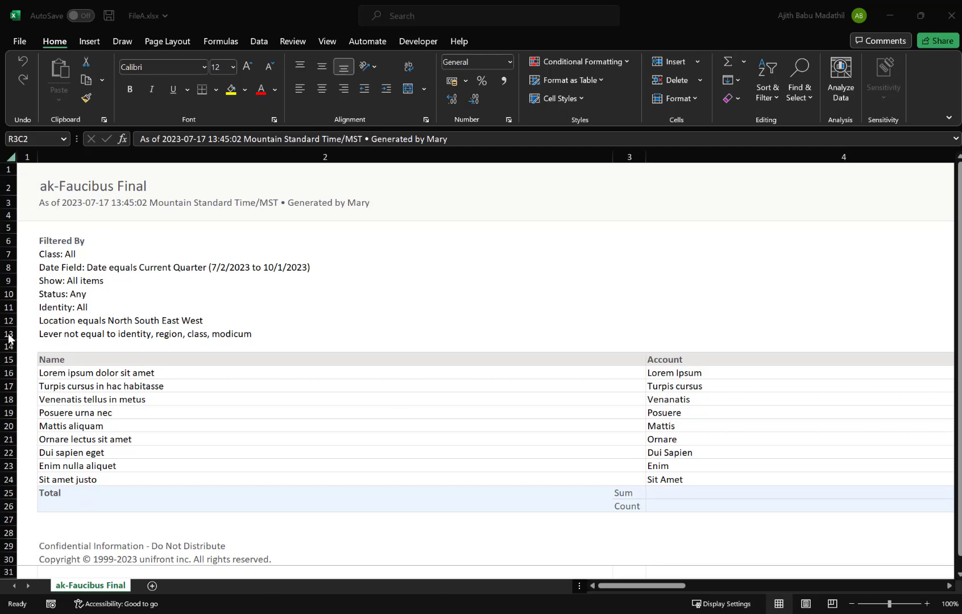
{"action": "left_click", "coordinate": [48, 345]}
{"action": "left_click", "coordinate": [40, 362]}
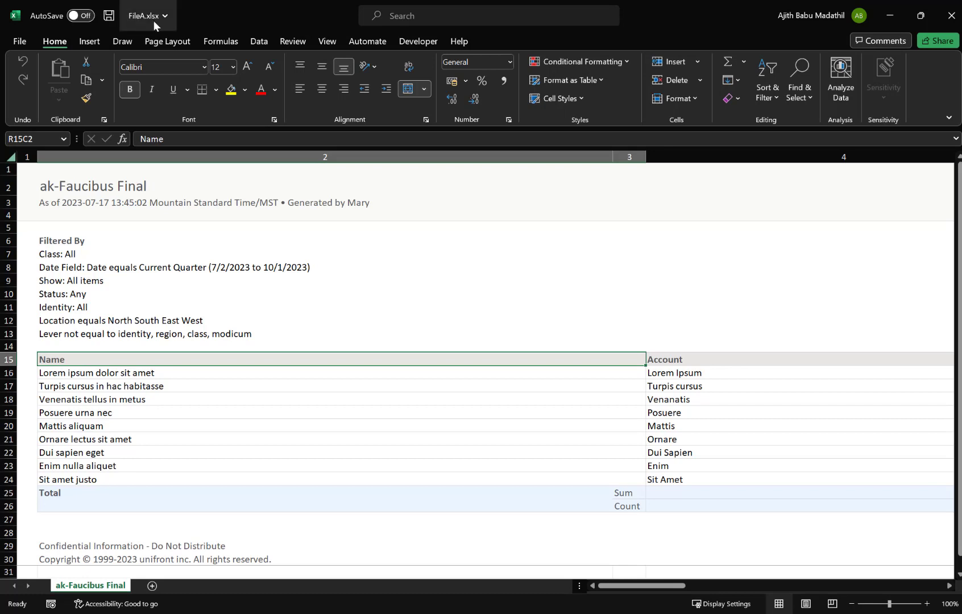
- Close the Excel workbook and start a manual test run of the flow
{"action": "left_click", "coordinate": [949, 16]}
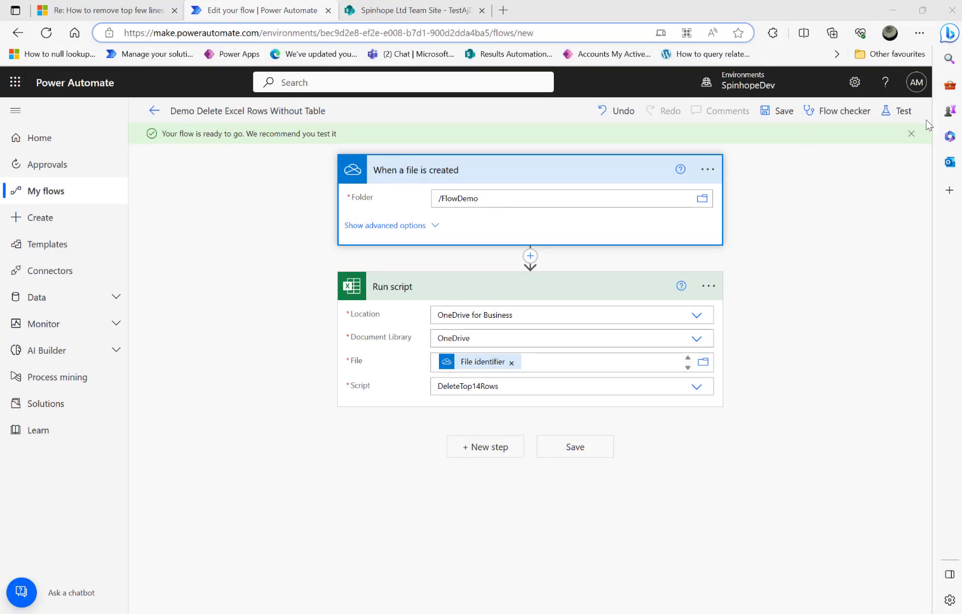
{"action": "left_click", "coordinate": [898, 111]}
{"action": "left_click", "coordinate": [774, 146]}
{"action": "left_click", "coordinate": [757, 590]}
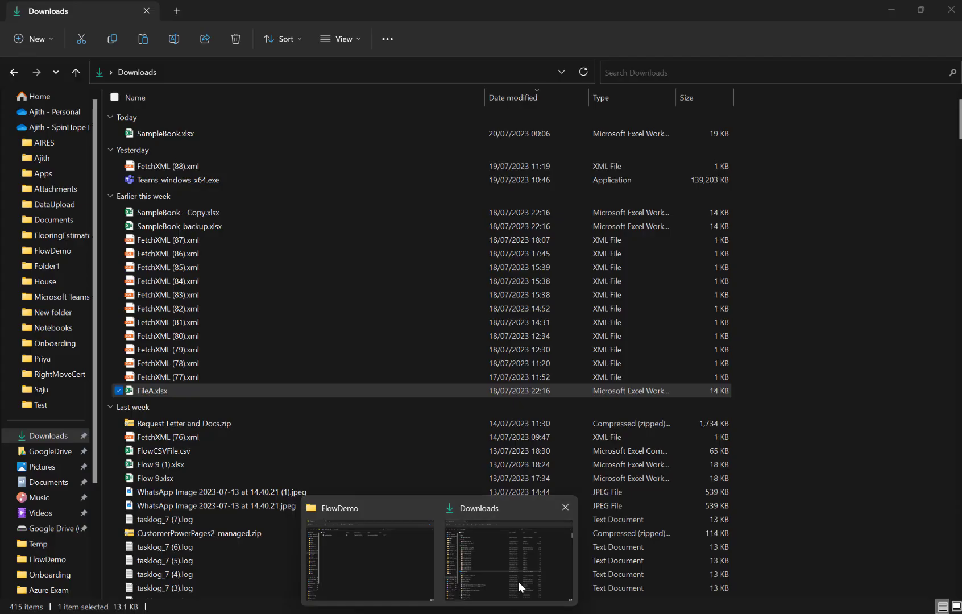
- Paste FileA.xlsx into the OneDrive FlowDemo folder with Ctrl+V, then minimize Explorer
{"action": "left_click", "coordinate": [518, 582]}
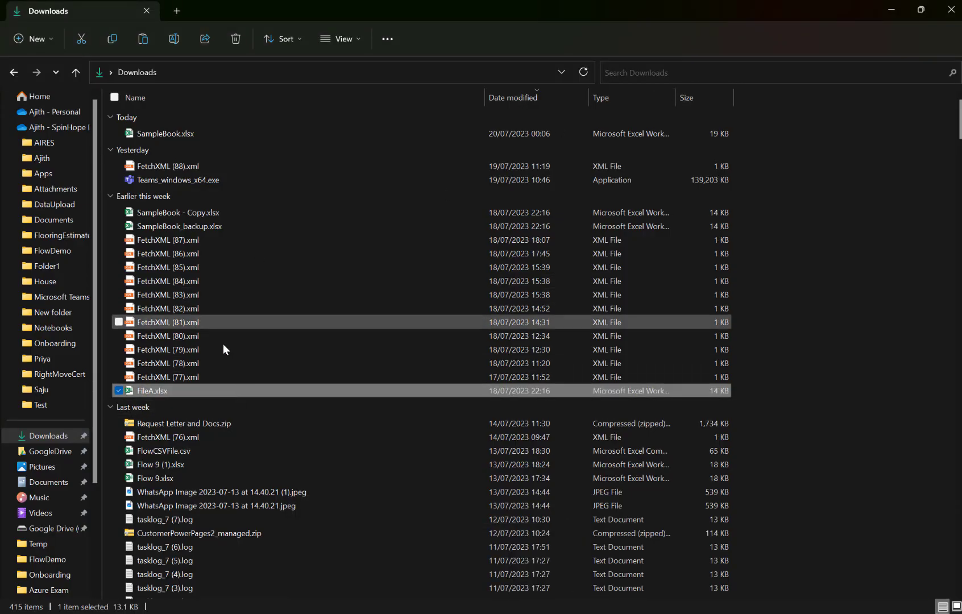
{"action": "left_click", "coordinate": [889, 11]}
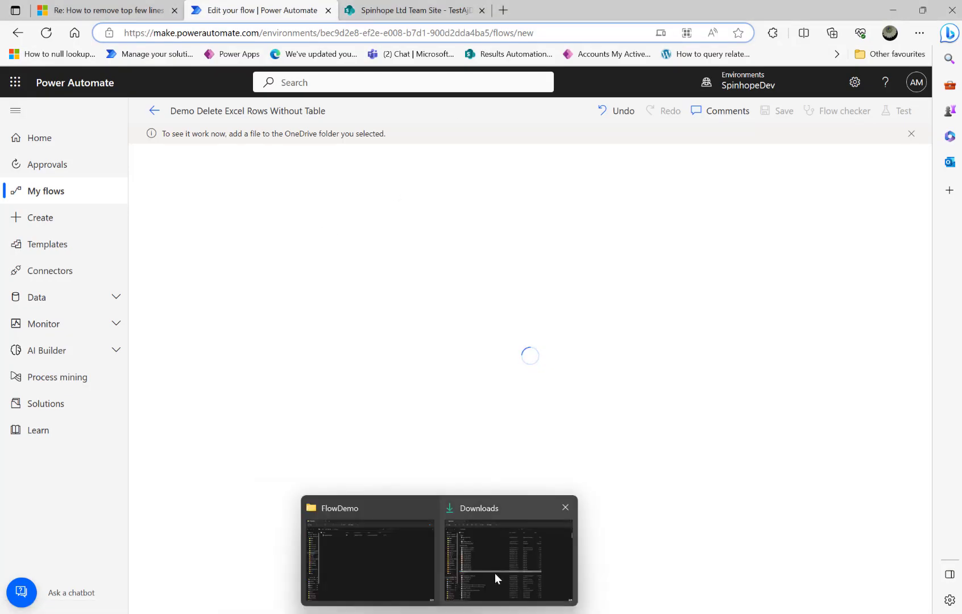
{"action": "left_click", "coordinate": [495, 574]}
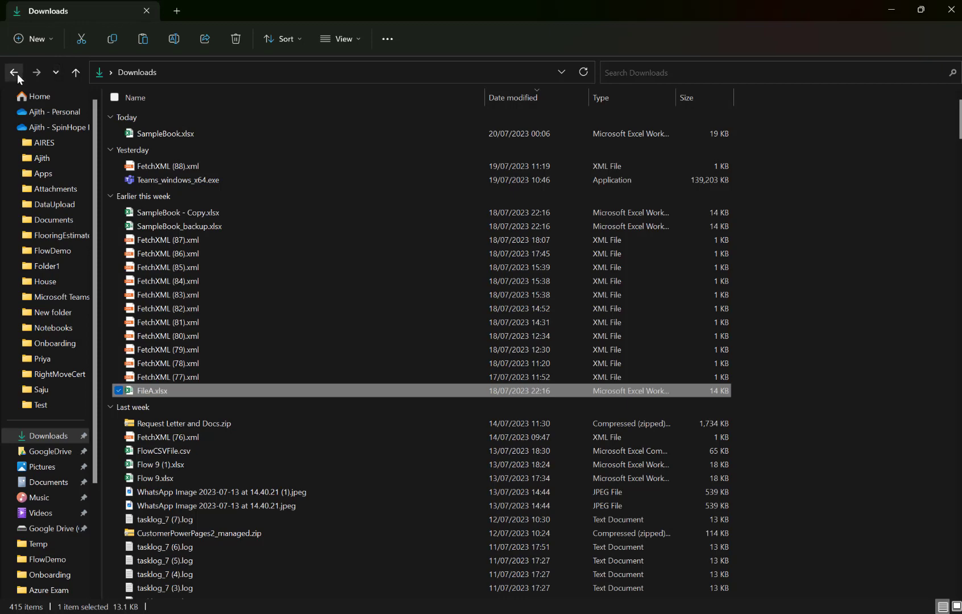
{"action": "left_click", "coordinate": [14, 73]}
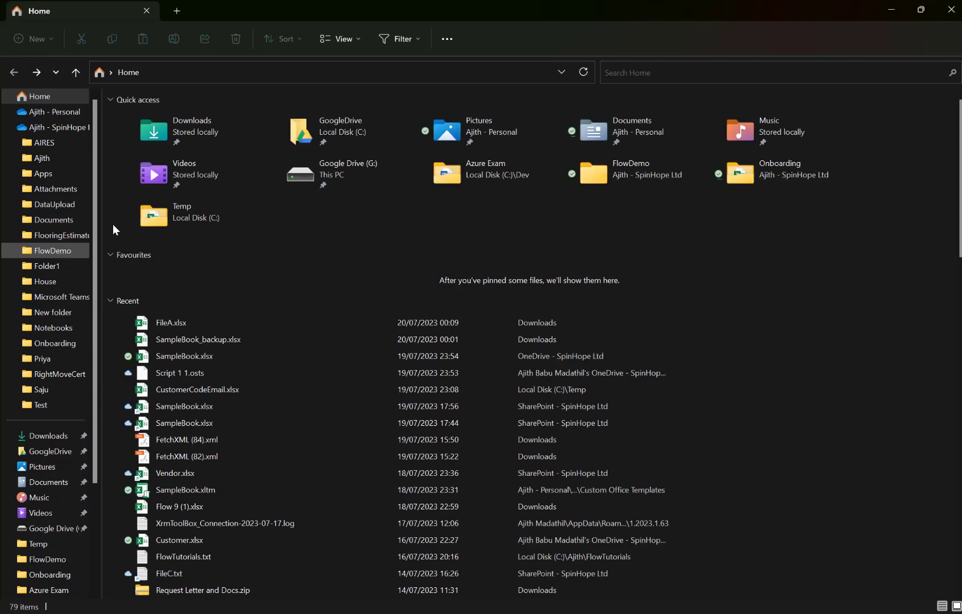
{"action": "left_click", "coordinate": [74, 249]}
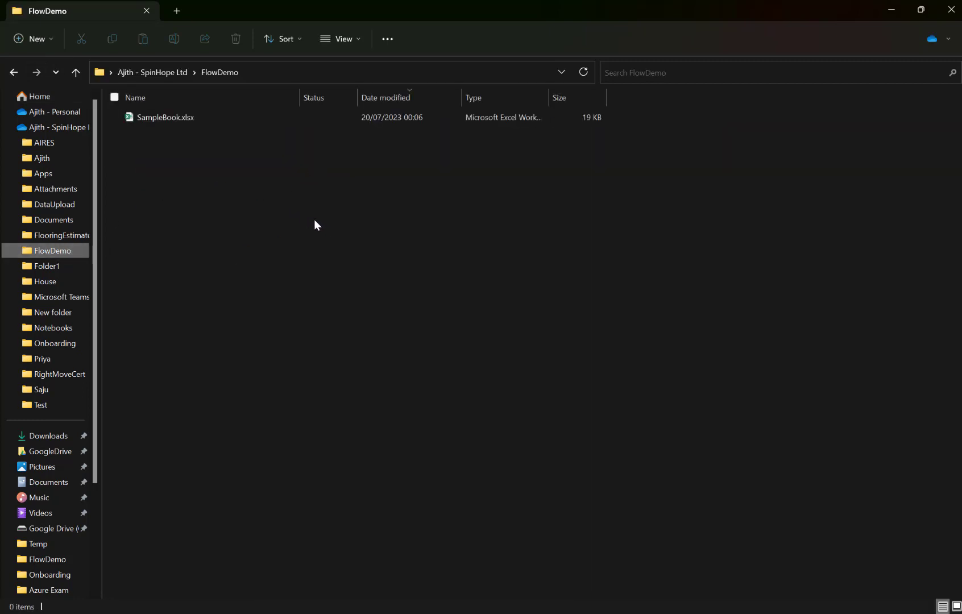
{"action": "key", "text": "ctrl+v"}
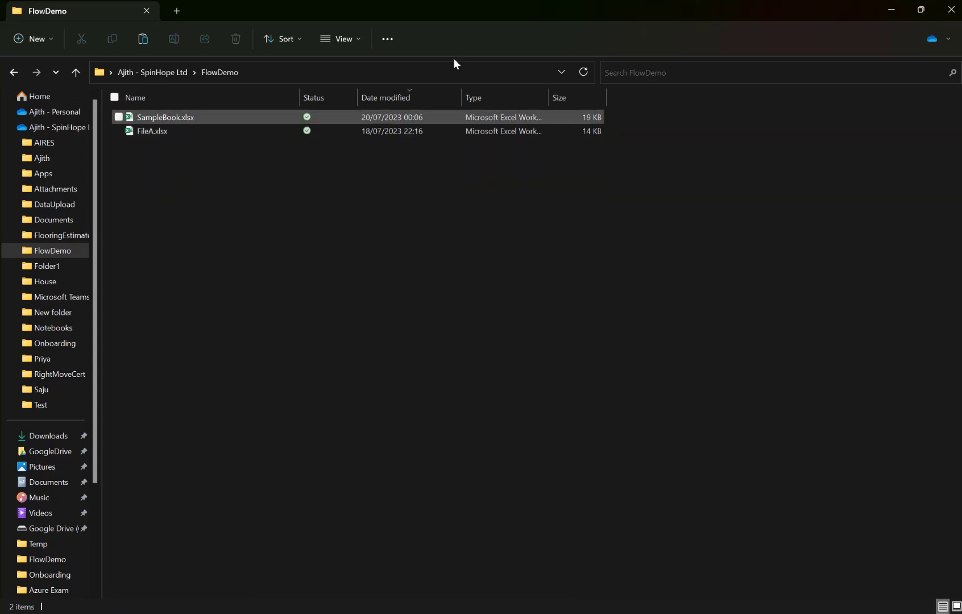
{"action": "left_click", "coordinate": [892, 10]}
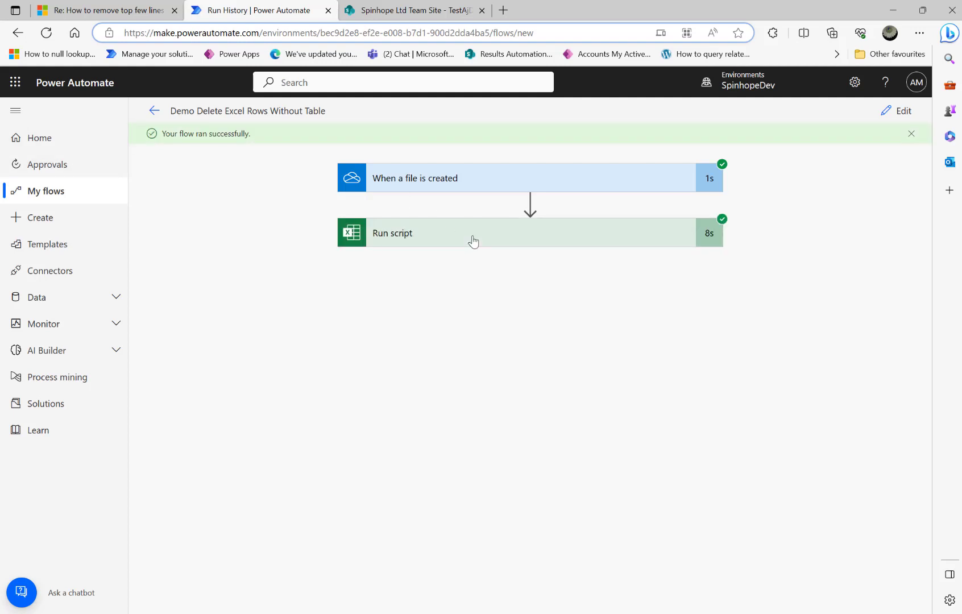
- Expand the Run script step's run details, then bring the FlowDemo folder window forward
{"action": "left_click", "coordinate": [473, 241]}
{"action": "scroll", "coordinate": [389, 408], "scroll_direction": "down", "scroll_amount": 2}
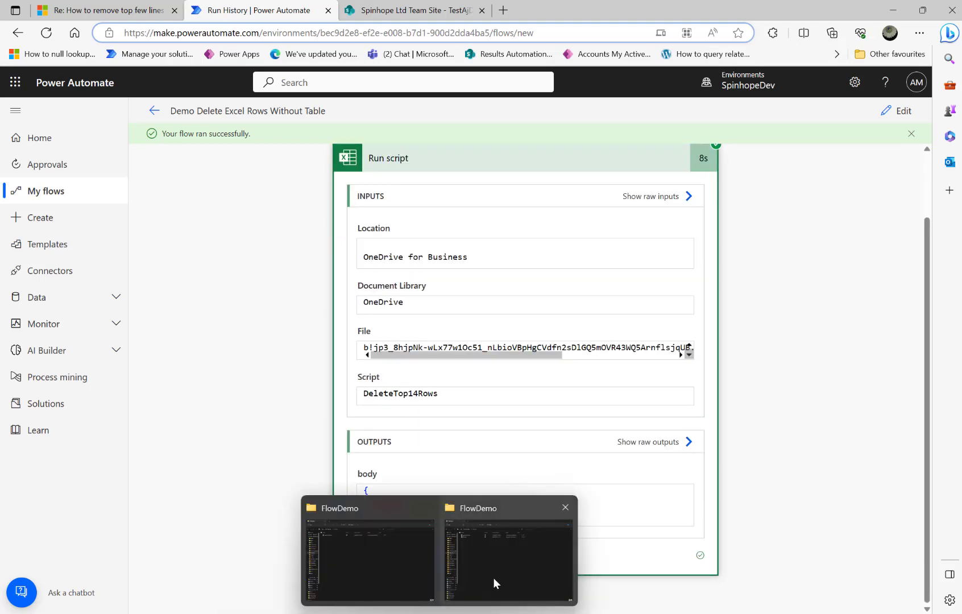
{"action": "left_click", "coordinate": [494, 579]}
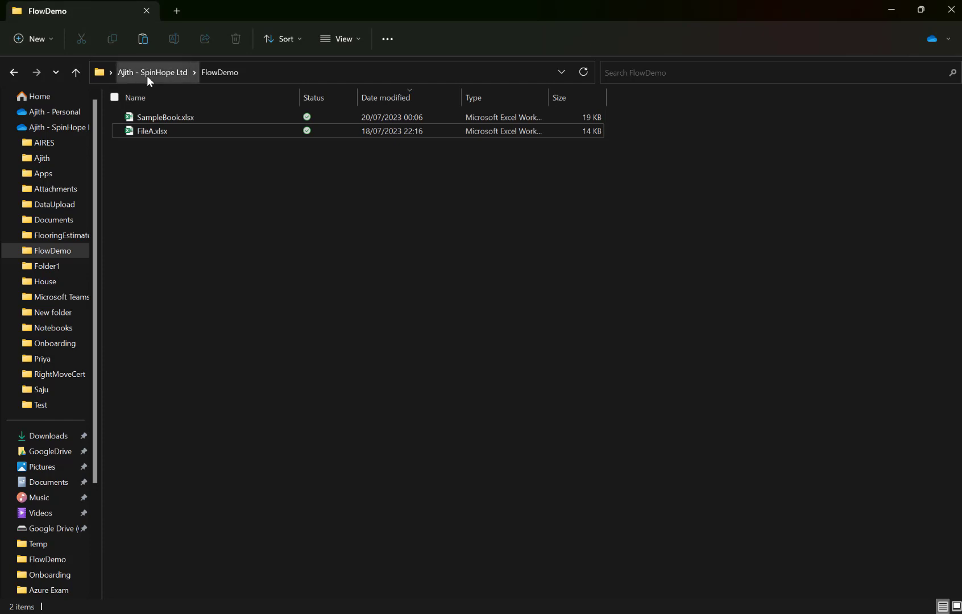
- Open FileA.xlsx from FlowDemo to confirm the Name/Account list now starts at row 1, then close Excel
{"action": "left_click", "coordinate": [145, 131]}
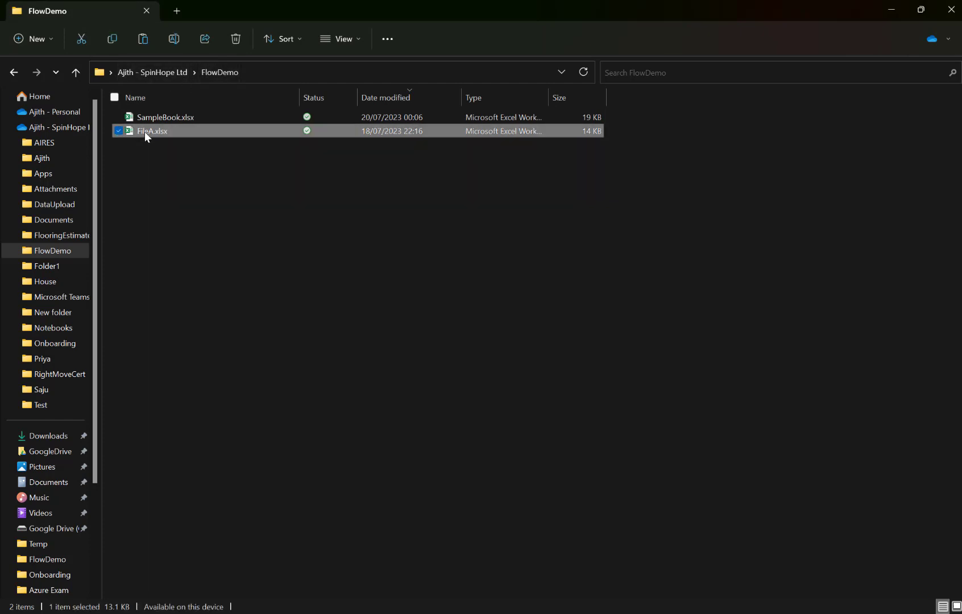
{"action": "double_click", "coordinate": [145, 131]}
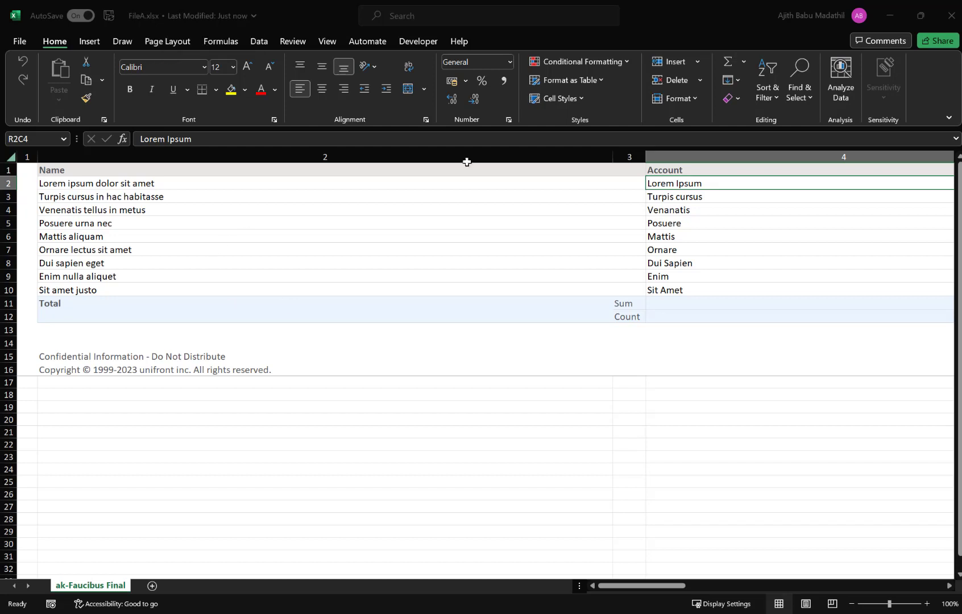
{"action": "left_click", "coordinate": [950, 17]}
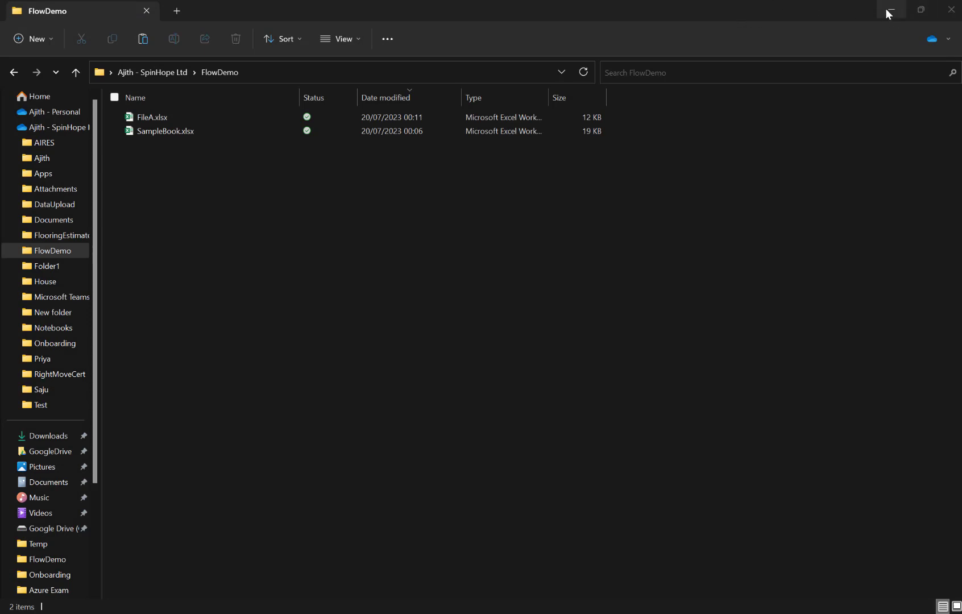
- Close the File Explorer window to reveal the run's Run script details
{"action": "left_click", "coordinate": [944, 15]}
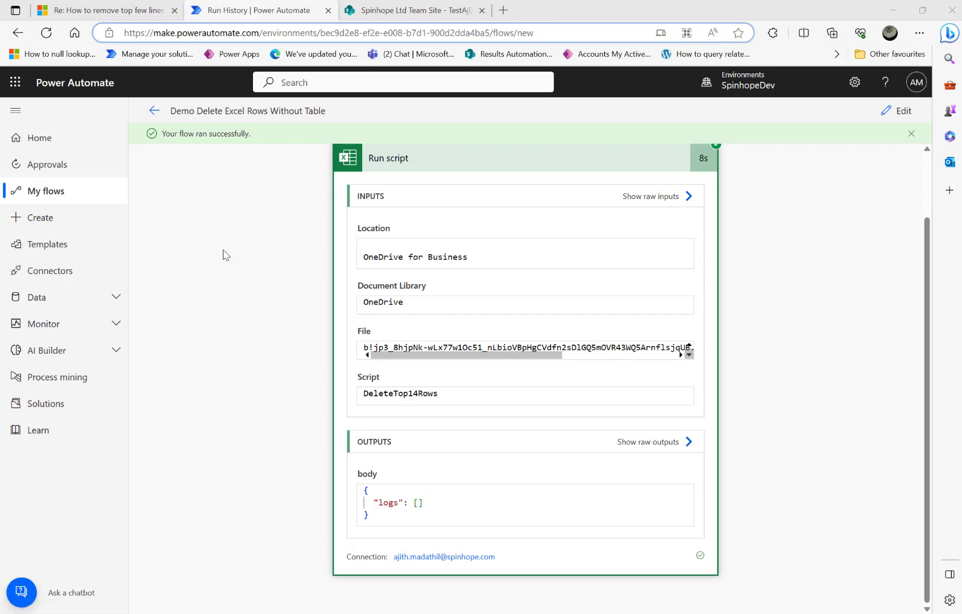